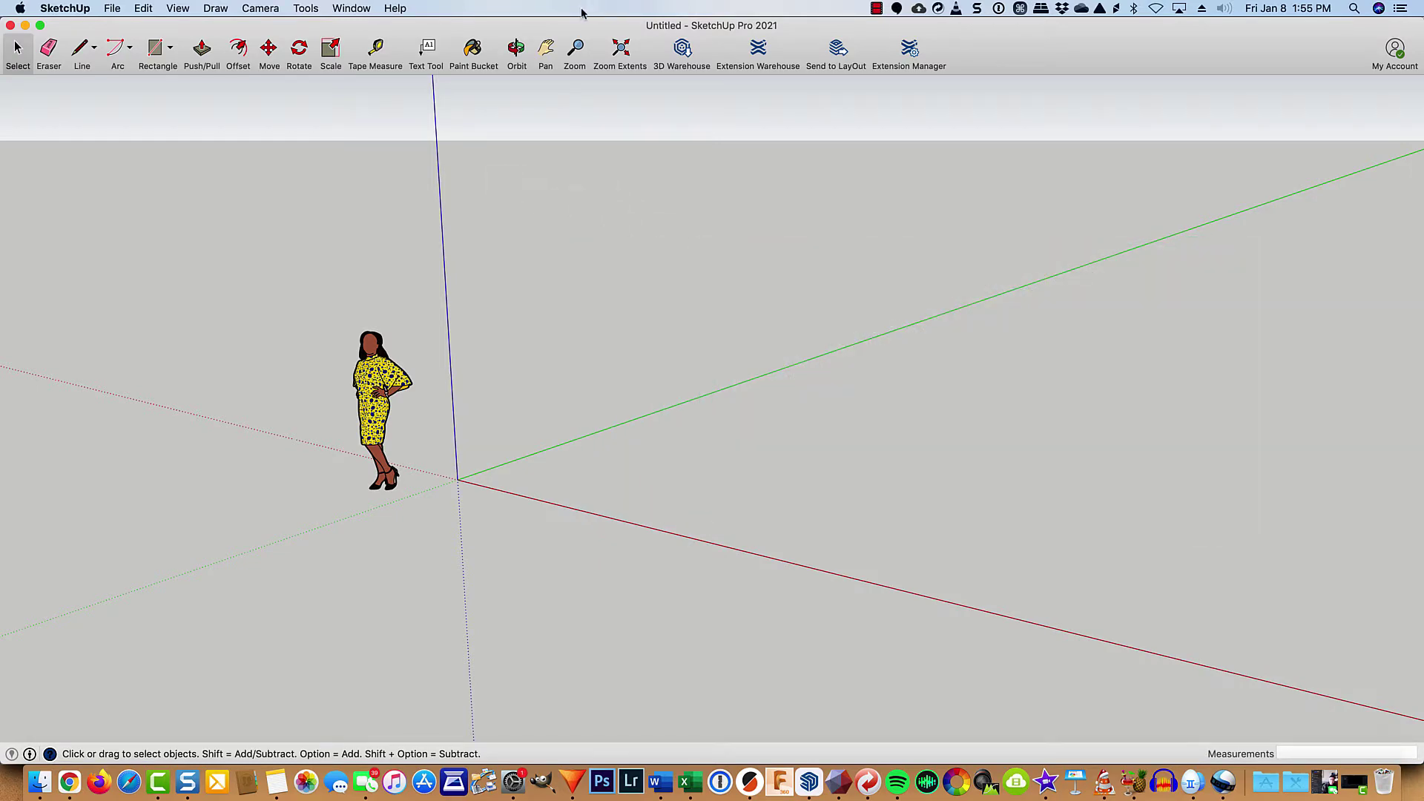
Show the Large Tool Set palette and dock it along the left edge of the window.
{"action": "left_click", "coordinate": [297, 8]}
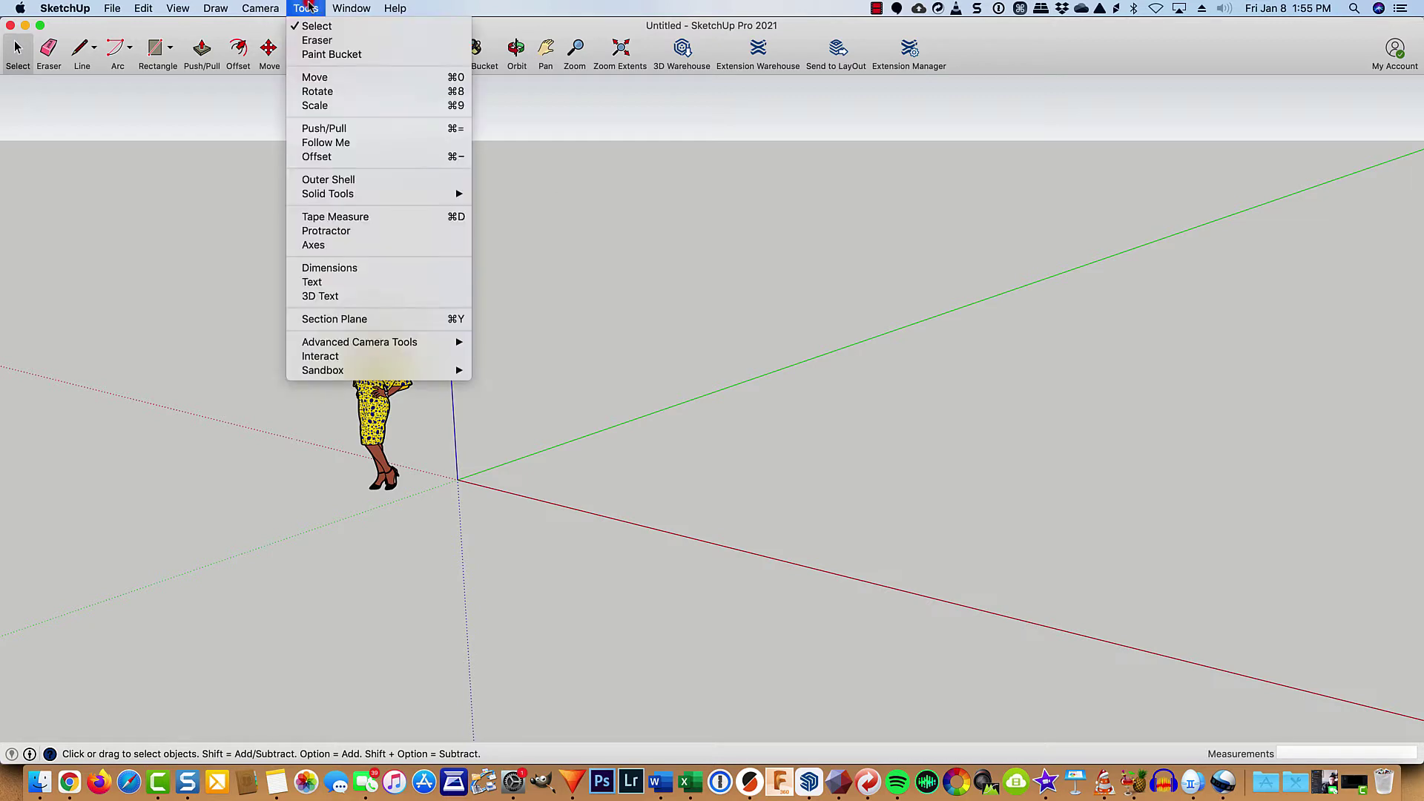
{"action": "mouse_move", "coordinate": [169, 11]}
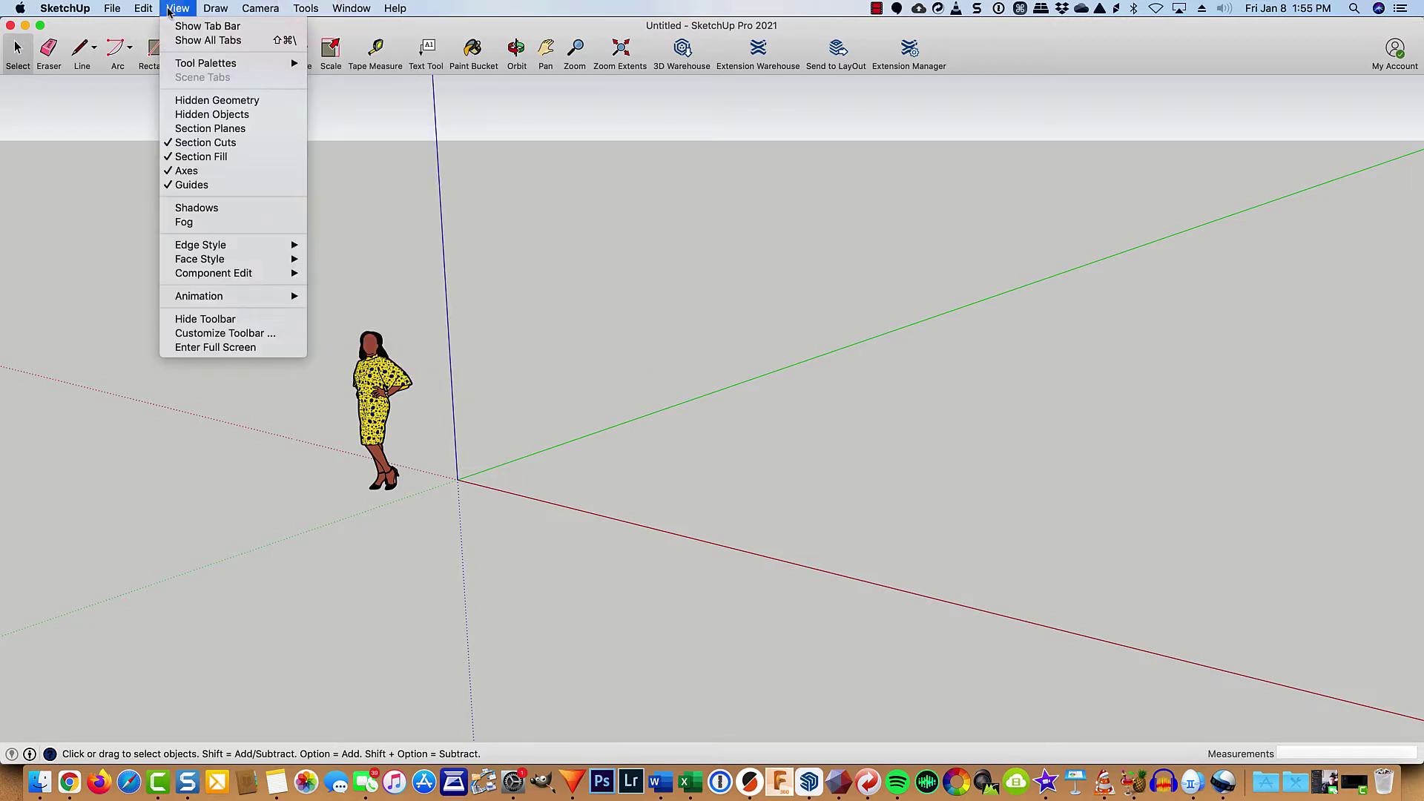
{"action": "mouse_move", "coordinate": [286, 64]}
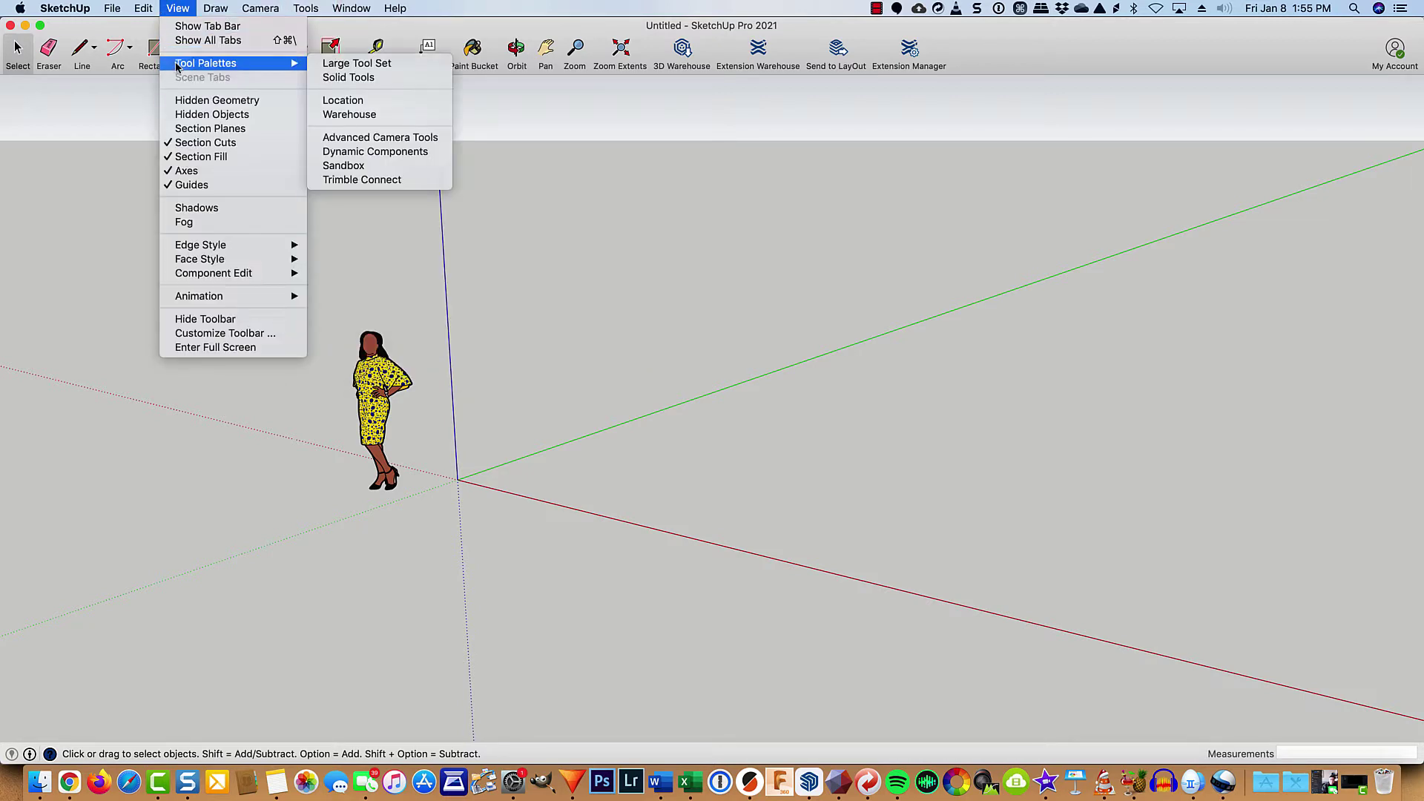
{"action": "left_click", "coordinate": [369, 65]}
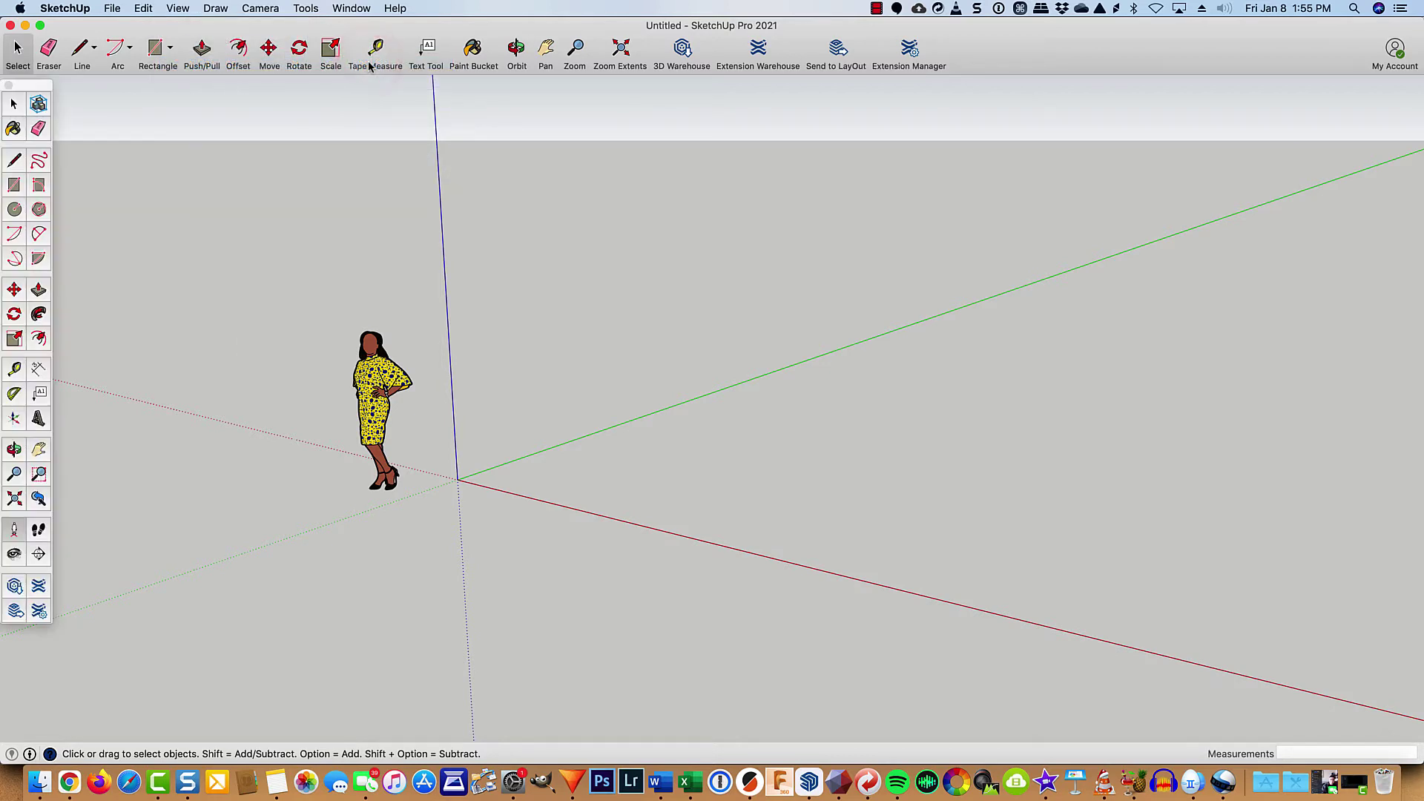
{"action": "mouse_move", "coordinate": [30, 86]}
{"action": "left_mouse_down"}
{"action": "mouse_move", "coordinate": [155, 117]}
{"action": "mouse_move", "coordinate": [36, 89]}
{"action": "left_mouse_up"}
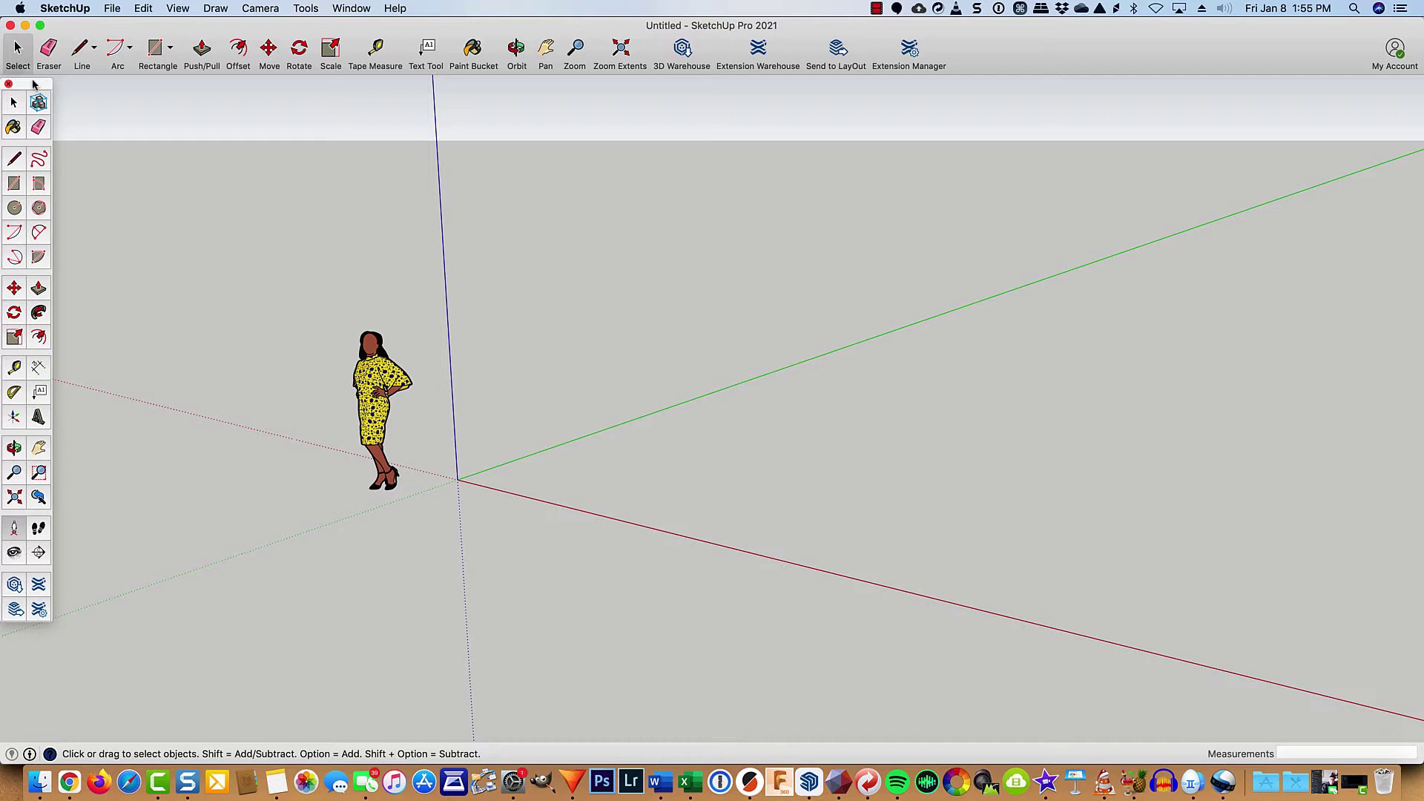
Remove Select, Move, Rotate, Orbit, Pan, Push/Pull, Rectangle, Line and Eraser from the main toolbar.
{"action": "right_click", "coordinate": [987, 44]}
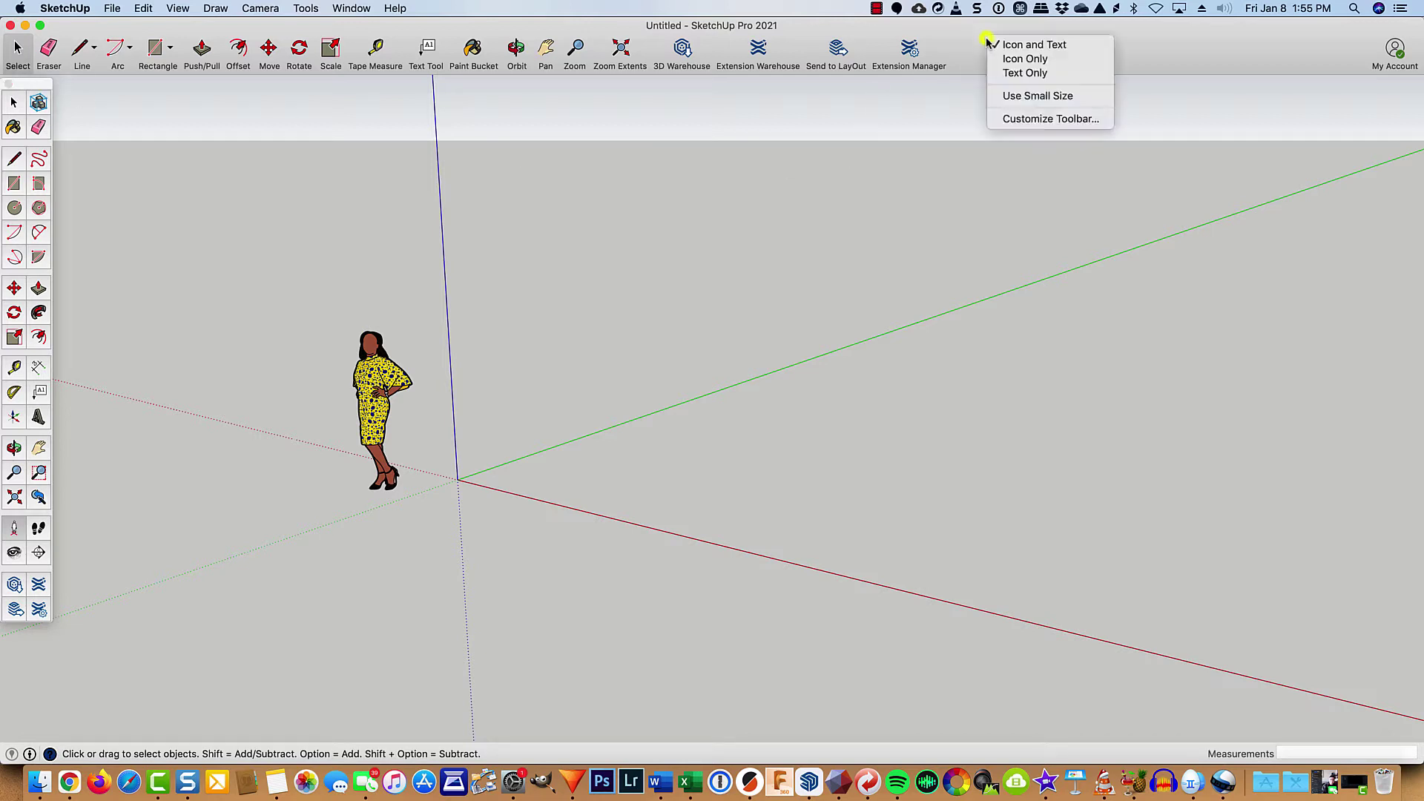
{"action": "left_click", "coordinate": [1017, 118]}
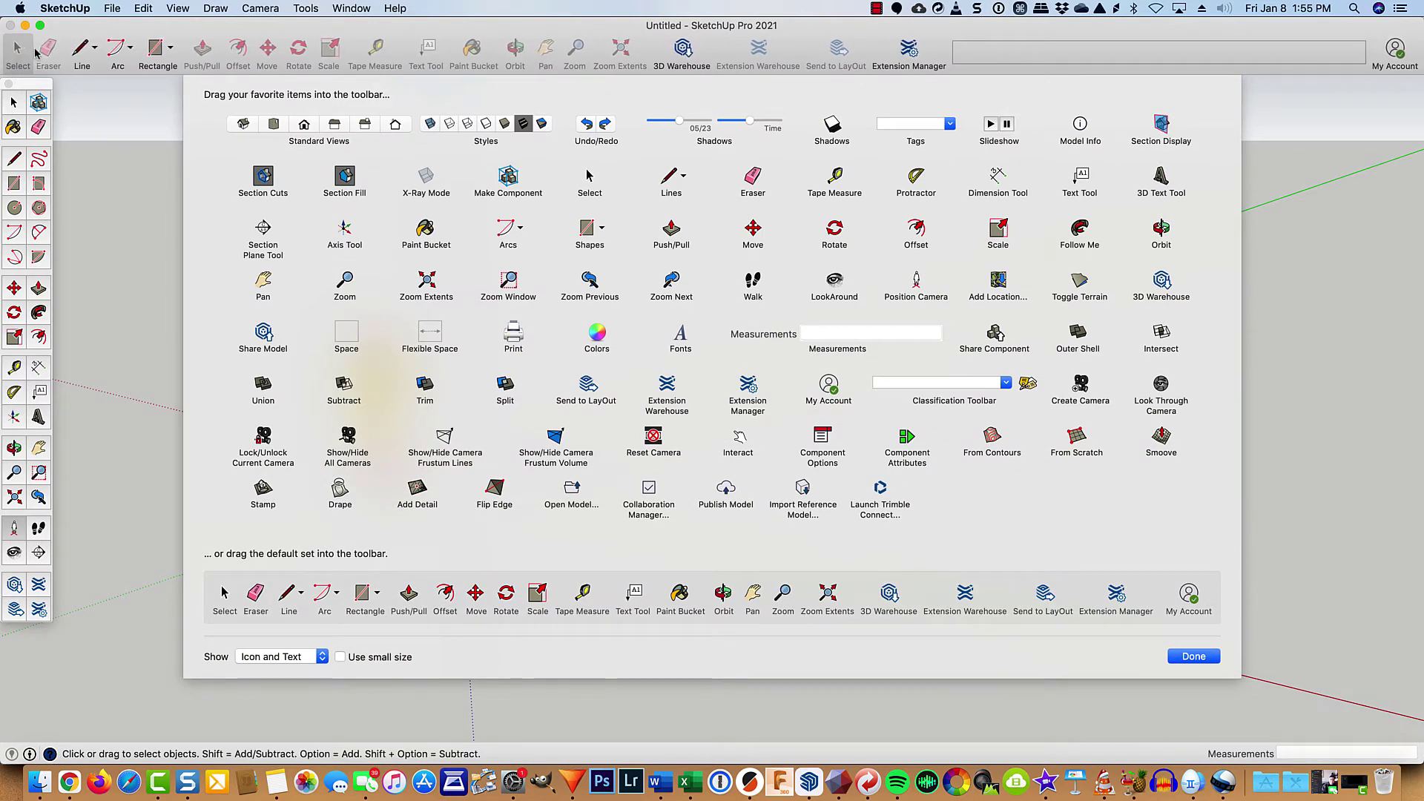
{"action": "left_click_drag", "start_coordinate": [18, 49], "coordinate": [54, 74]}
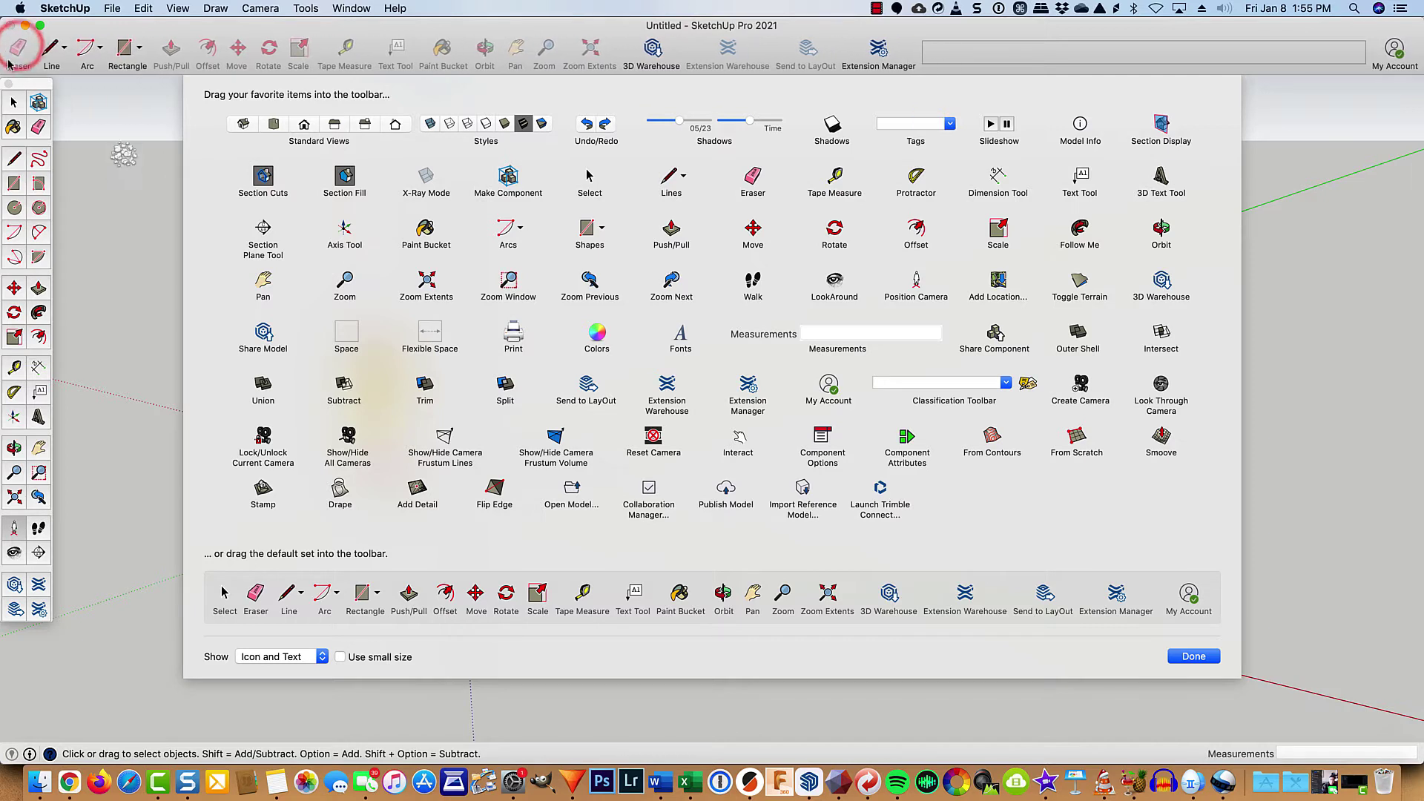
{"action": "left_click_drag", "start_coordinate": [243, 49], "coordinate": [243, 80]}
{"action": "left_click_drag", "start_coordinate": [242, 49], "coordinate": [243, 80]}
{"action": "mouse_move", "coordinate": [242, 49]}
{"action": "left_mouse_down"}
{"action": "mouse_move", "coordinate": [243, 80]}
{"action": "mouse_move", "coordinate": [232, 48]}
{"action": "mouse_move", "coordinate": [243, 80]}
{"action": "mouse_move", "coordinate": [209, 78]}
{"action": "mouse_move", "coordinate": [204, 123]}
{"action": "left_mouse_up"}
{"action": "left_click_drag", "start_coordinate": [128, 49], "coordinate": [233, 123]}
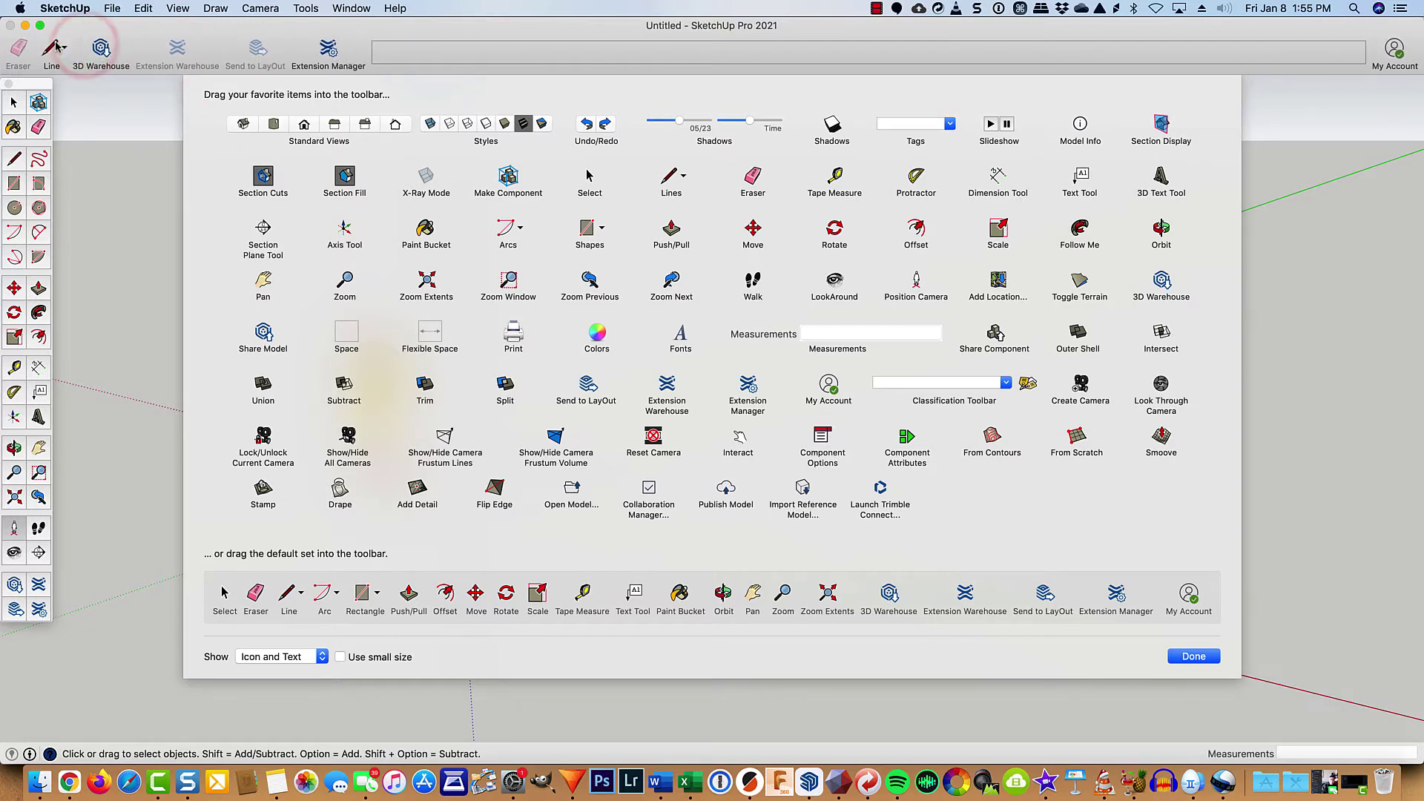
{"action": "mouse_move", "coordinate": [56, 46]}
{"action": "left_mouse_down"}
{"action": "mouse_move", "coordinate": [294, 49]}
{"action": "mouse_move", "coordinate": [291, 145]}
{"action": "left_mouse_up"}
{"action": "mouse_move", "coordinate": [19, 48]}
{"action": "left_mouse_down"}
{"action": "mouse_move", "coordinate": [222, 48]}
{"action": "mouse_move", "coordinate": [292, 216]}
{"action": "left_mouse_up"}
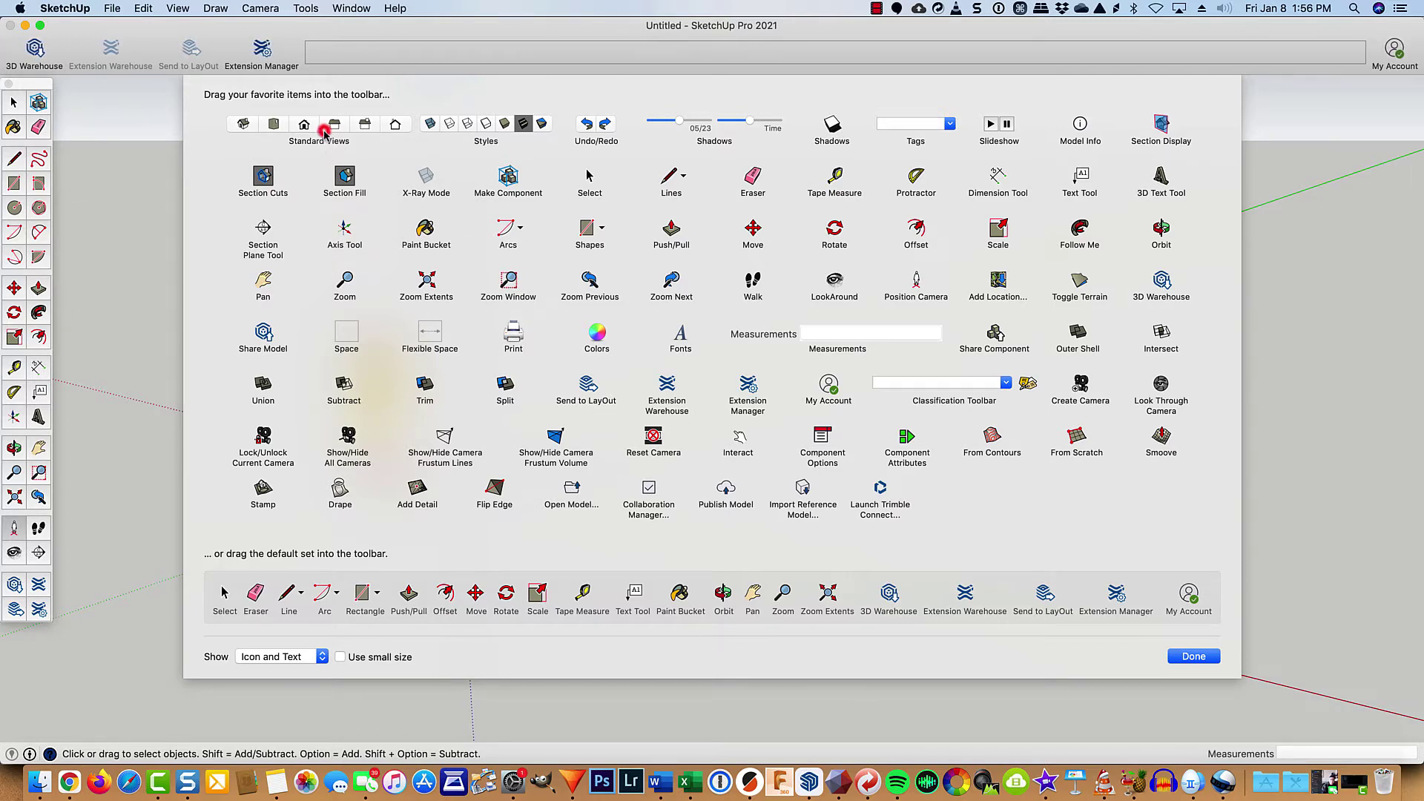
Place the Standard Views set, X-Ray Mode and Undo/Redo onto the top toolbar.
{"action": "left_click_drag", "start_coordinate": [324, 132], "coordinate": [2, 60]}
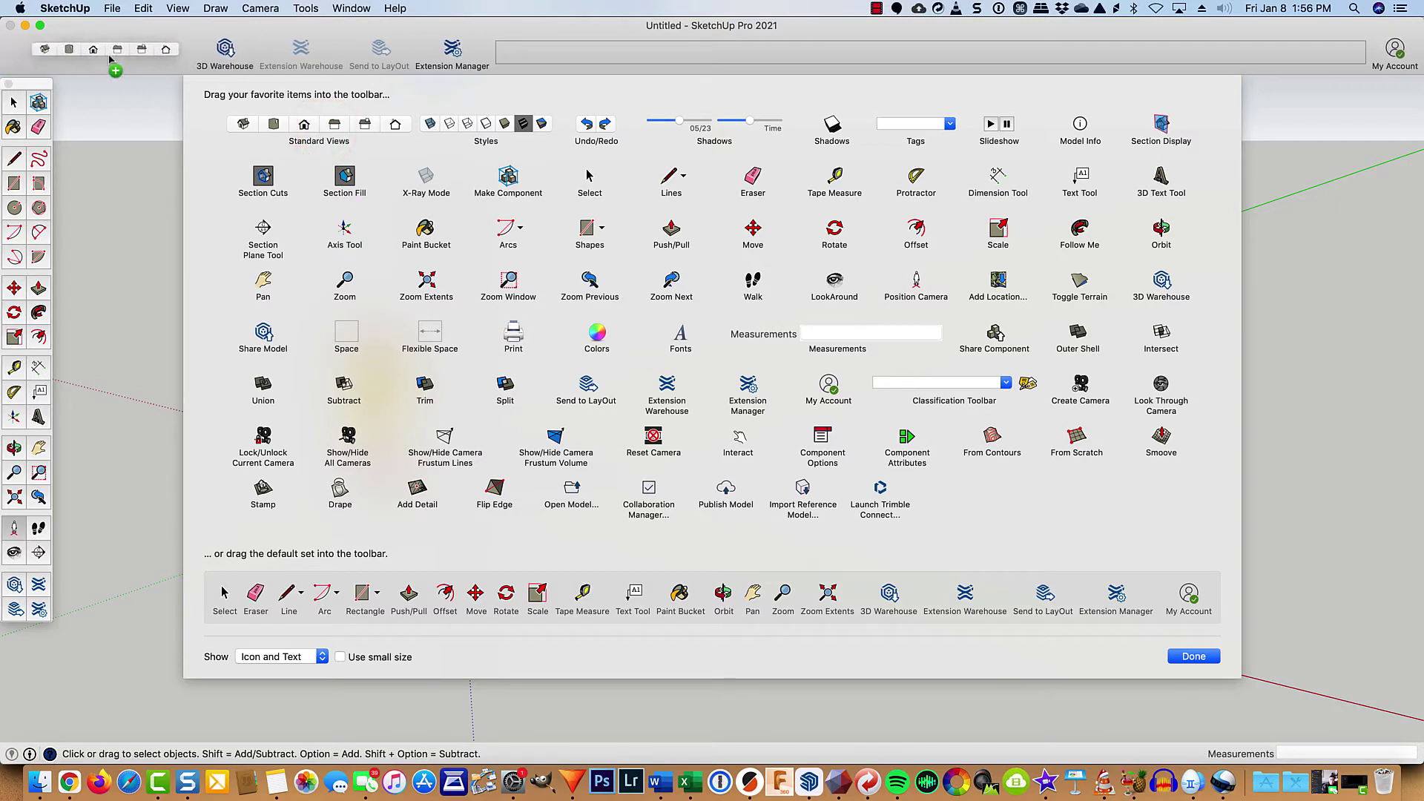
{"action": "left_click_drag", "start_coordinate": [110, 59], "coordinate": [104, 57]}
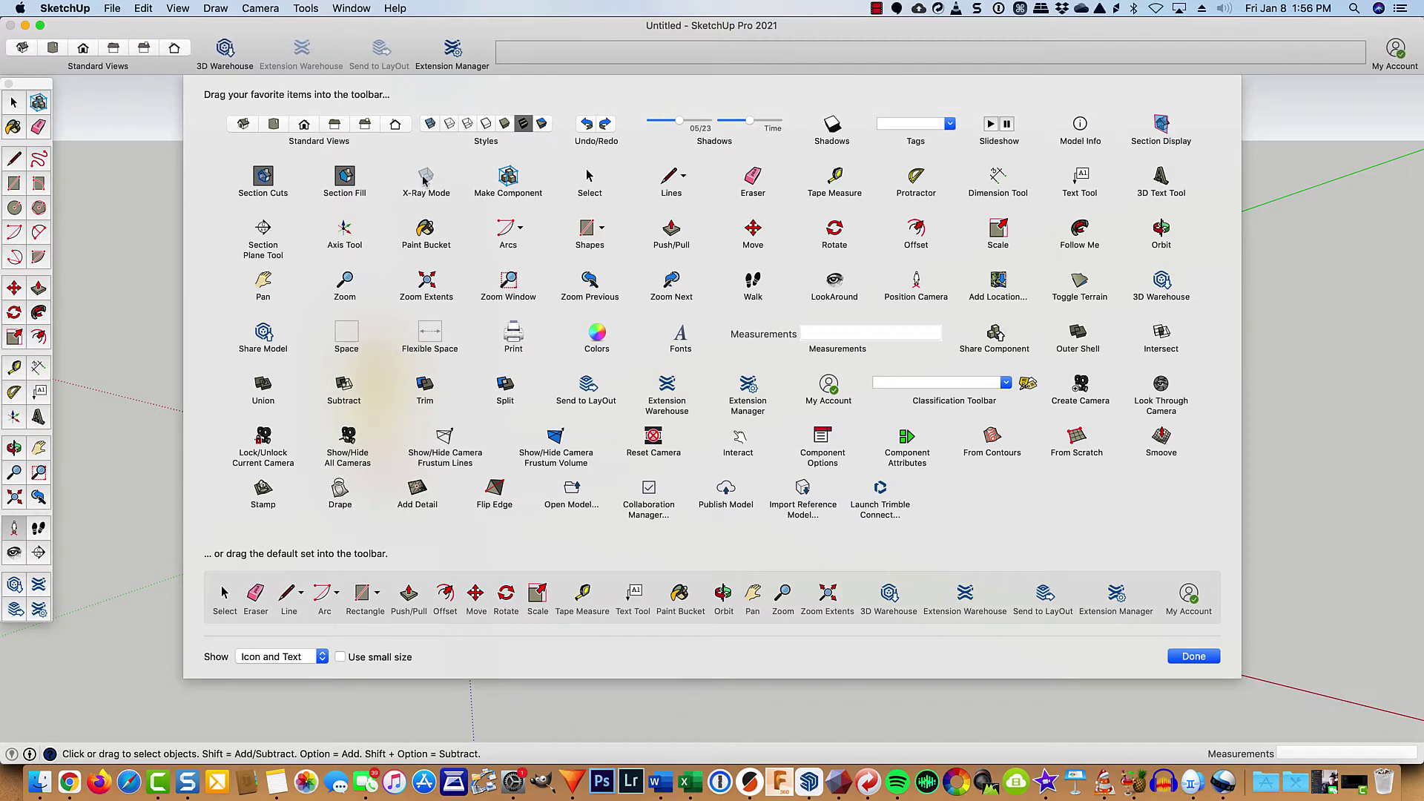
{"action": "left_click_drag", "start_coordinate": [425, 177], "coordinate": [215, 52]}
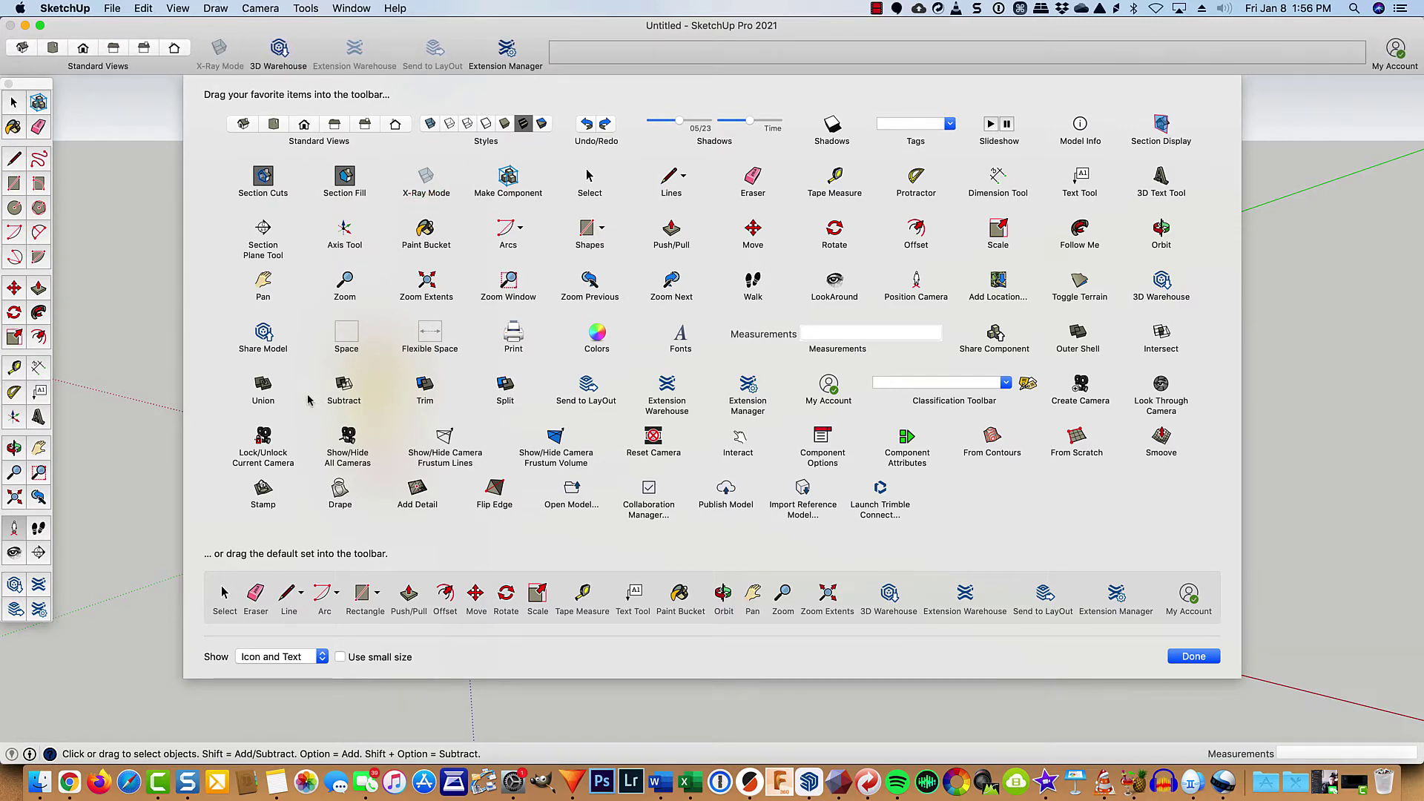
{"action": "left_click_drag", "start_coordinate": [596, 123], "coordinate": [225, 51]}
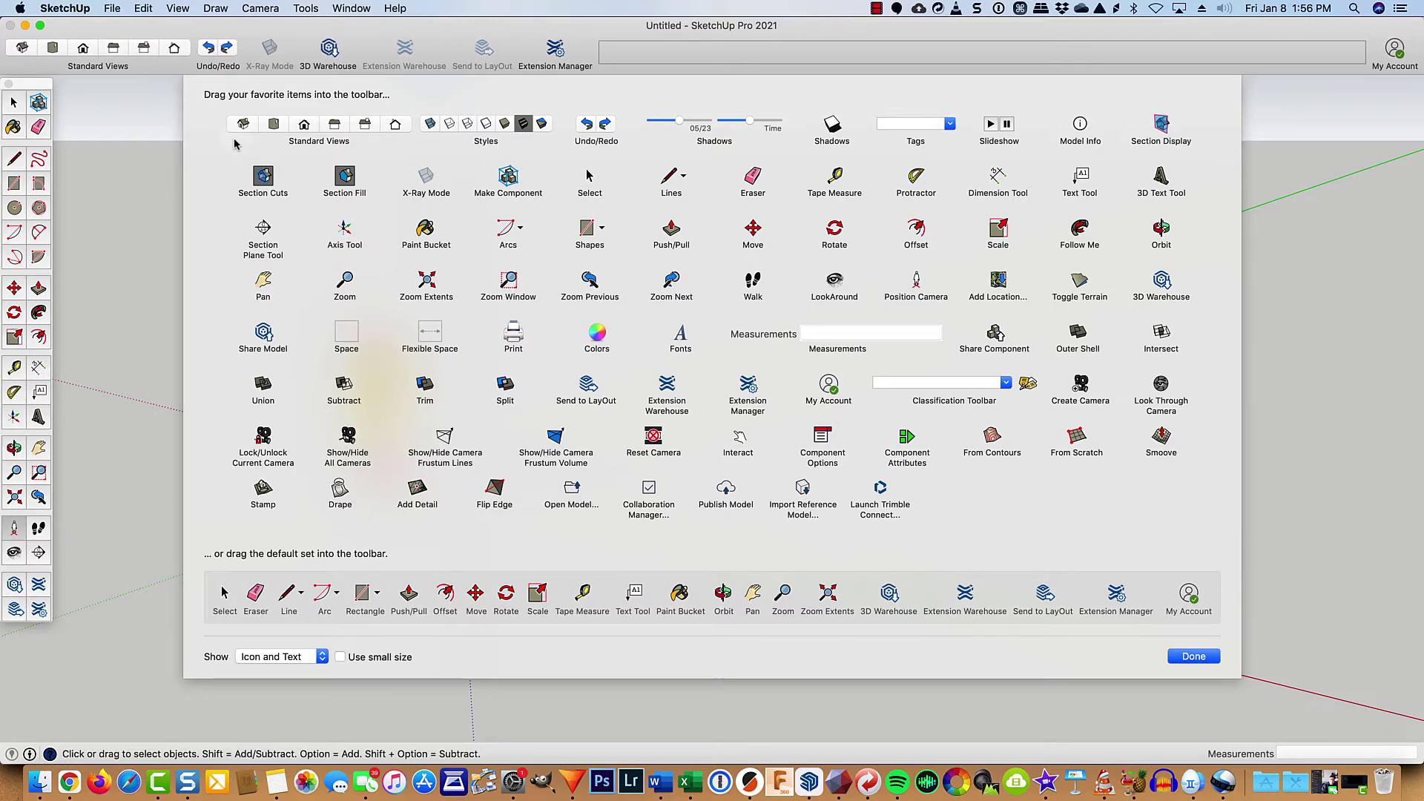
Finish toolbar customization and draw a rectangle at the origin, pulled up 7' 8 1/16" into a box.
{"action": "left_click", "coordinate": [1201, 656]}
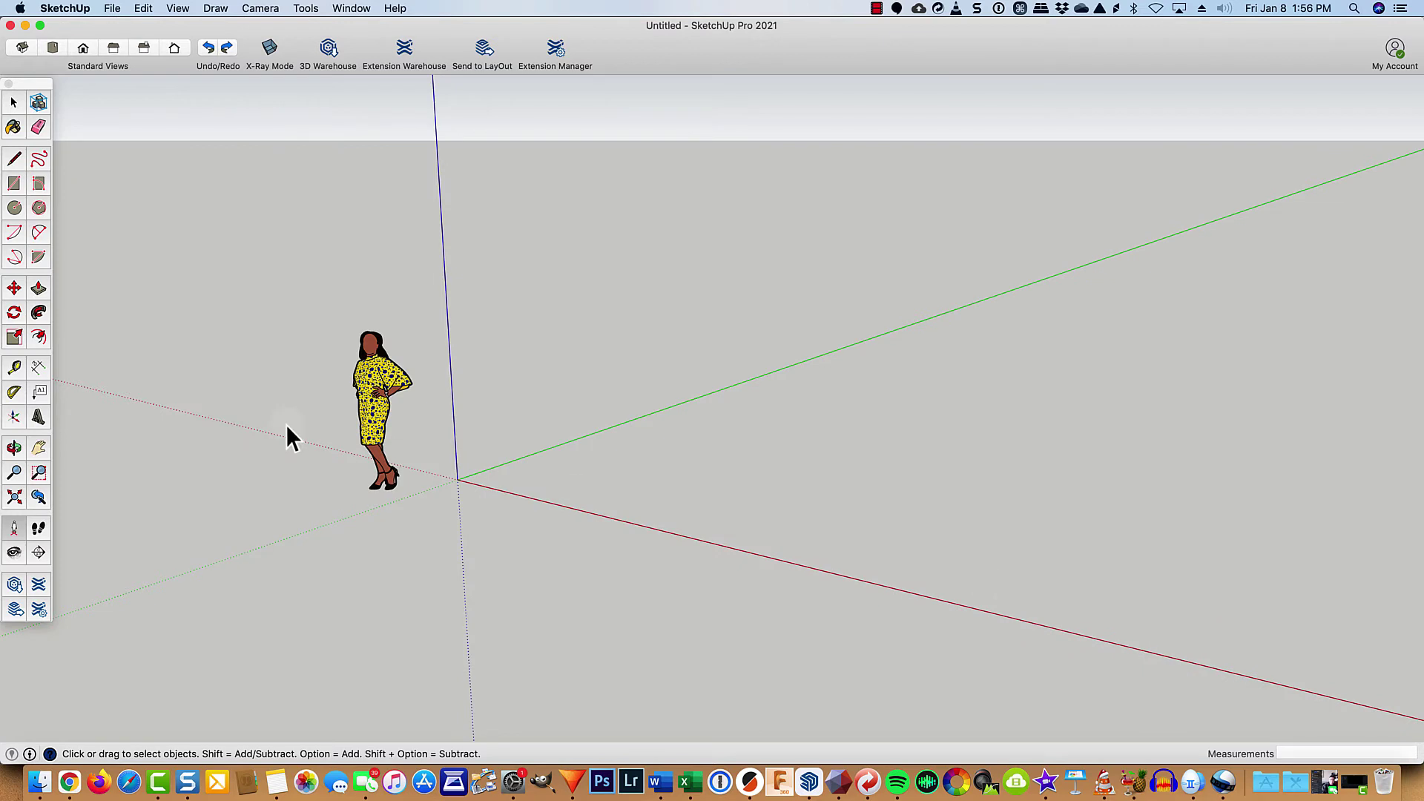
{"action": "key", "text": "r"}
{"action": "left_click", "coordinate": [457, 480]}
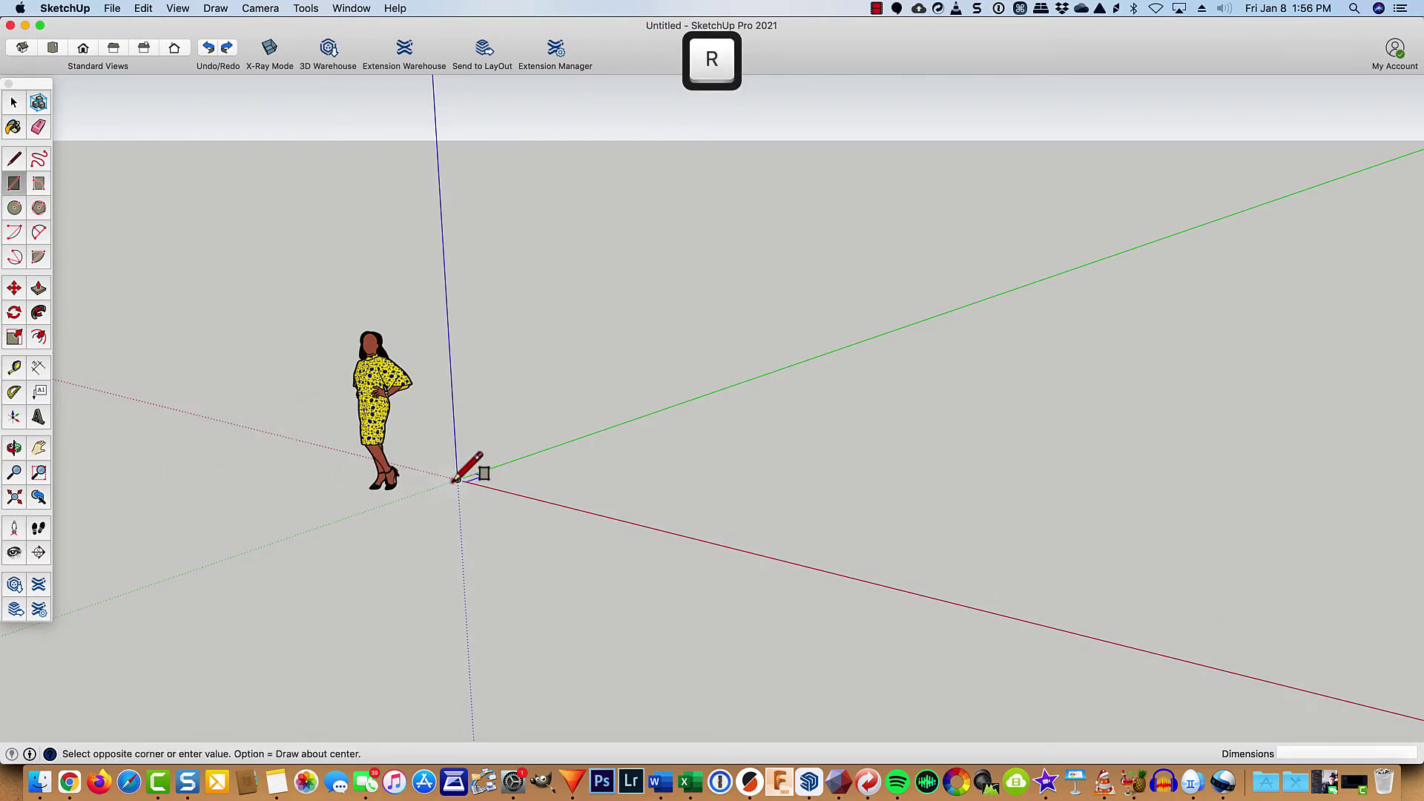
{"action": "left_click", "coordinate": [812, 450]}
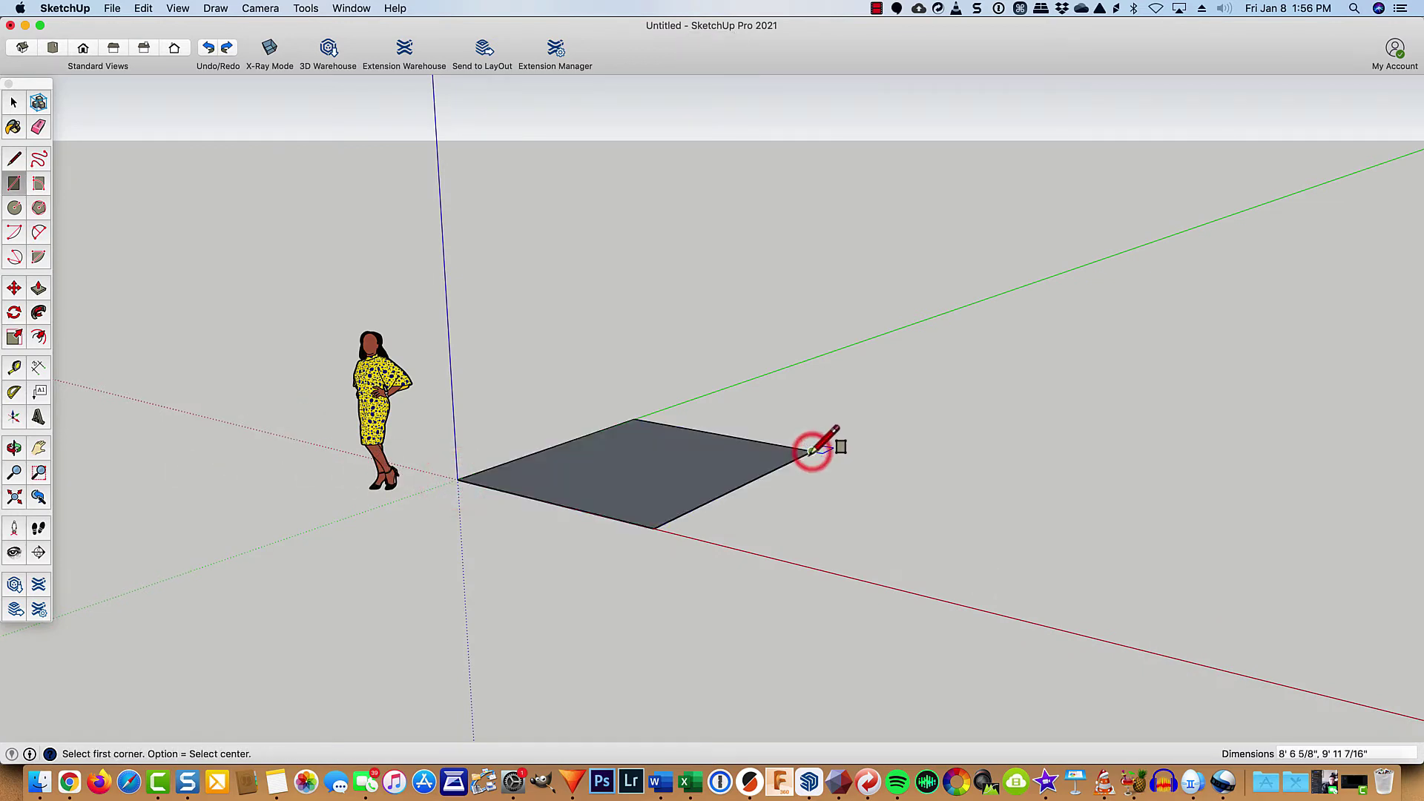
{"action": "key", "text": "p"}
{"action": "left_click_drag", "start_coordinate": [672, 474], "coordinate": [688, 256]}
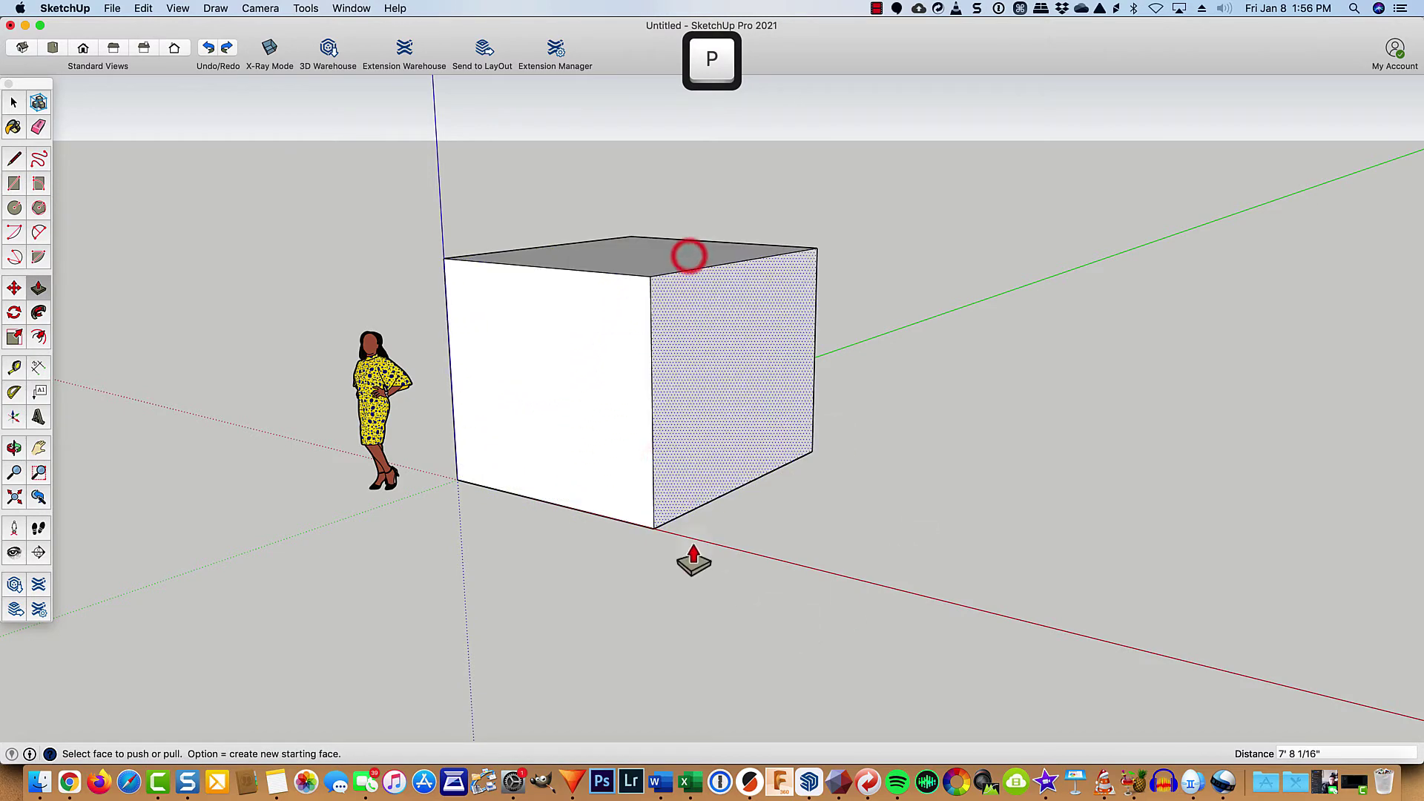
Toggle X-Ray Mode on and off three times, ending with the box opaque.
{"action": "left_click", "coordinate": [268, 49]}
{"action": "left_click", "coordinate": [269, 49]}
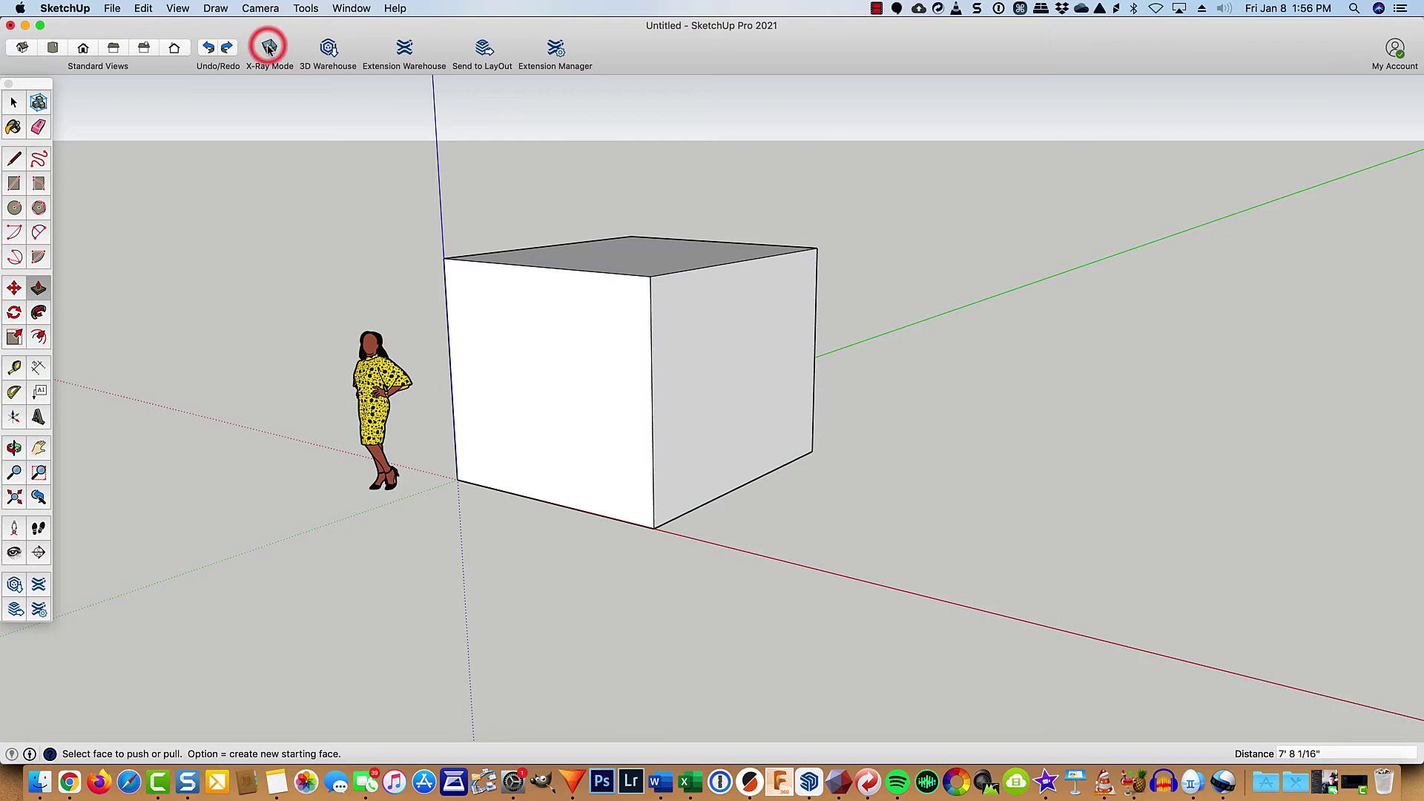
{"action": "left_click", "coordinate": [268, 49]}
{"action": "left_click", "coordinate": [269, 49]}
{"action": "left_click", "coordinate": [269, 49]}
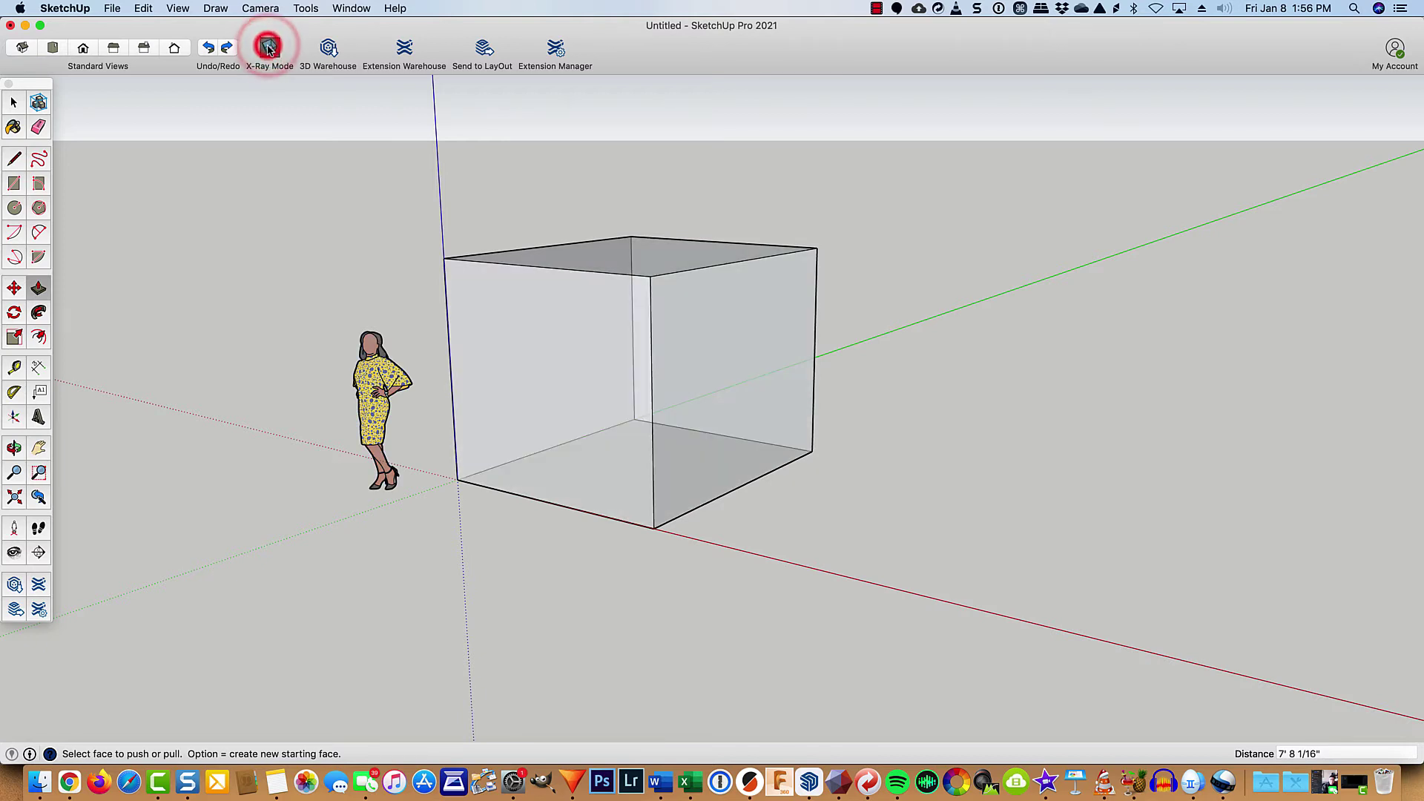
{"action": "left_click", "coordinate": [268, 49]}
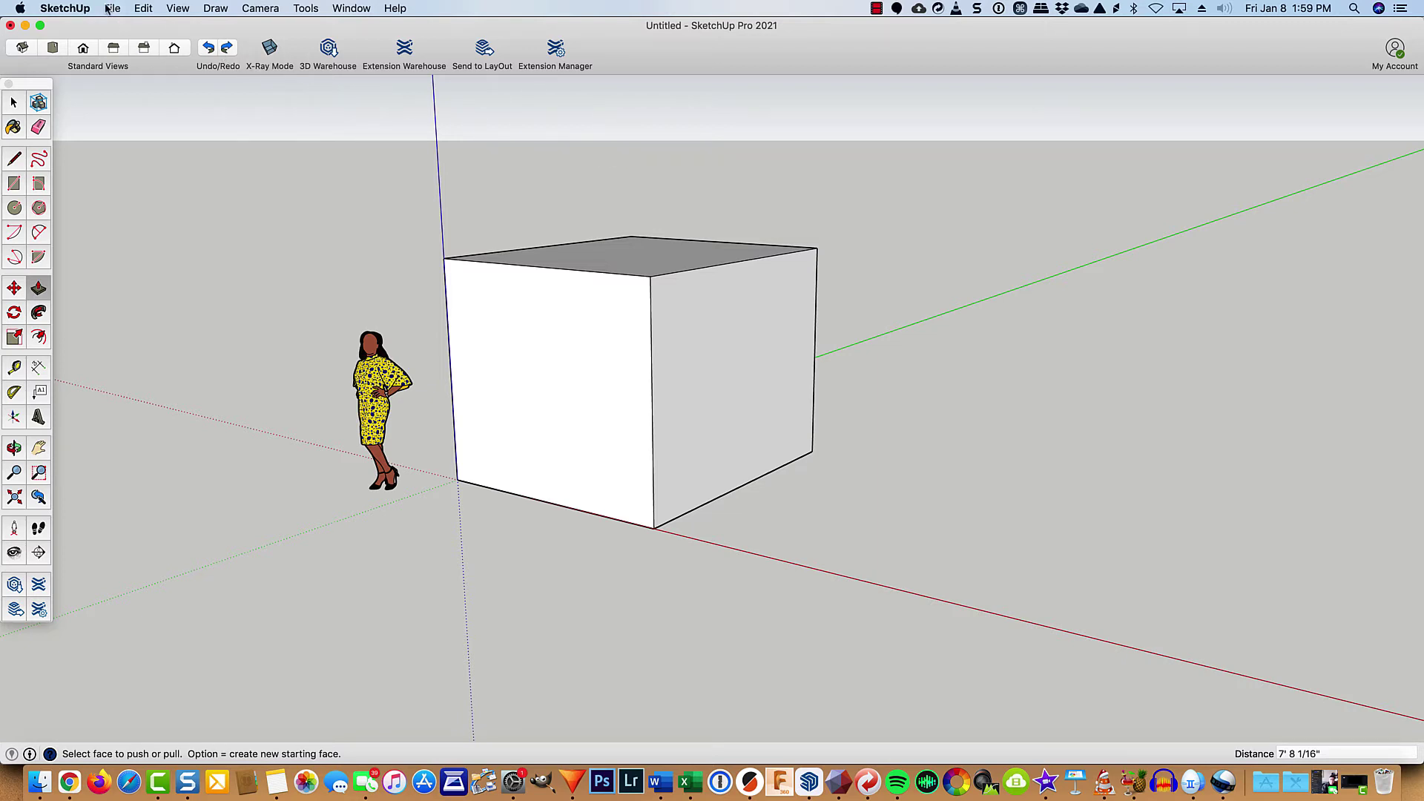
In Preferences > Shortcuts, filter for 'x-' and assign the key X to the X-ray command.
{"action": "left_click", "coordinate": [64, 8]}
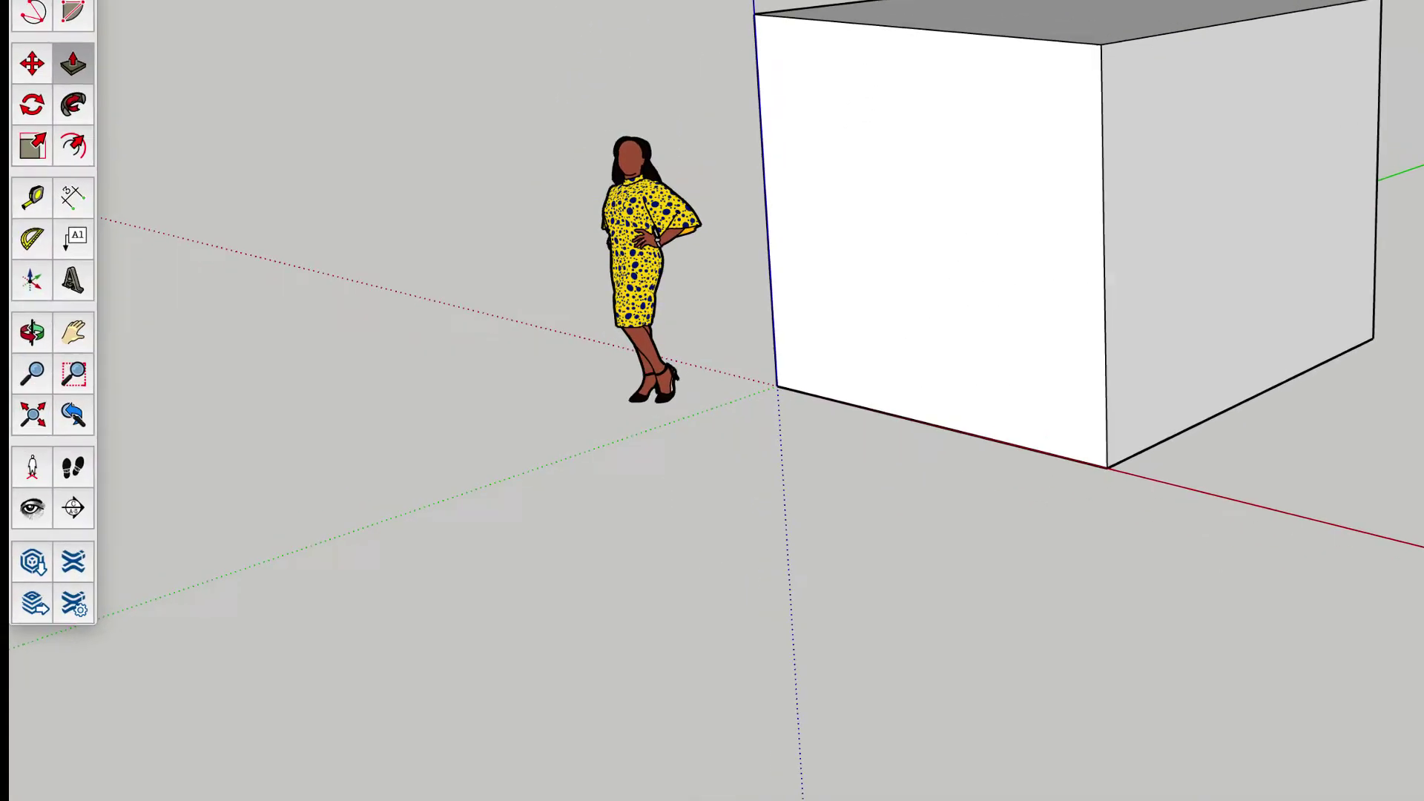
{"action": "key", "text": "super+comma"}
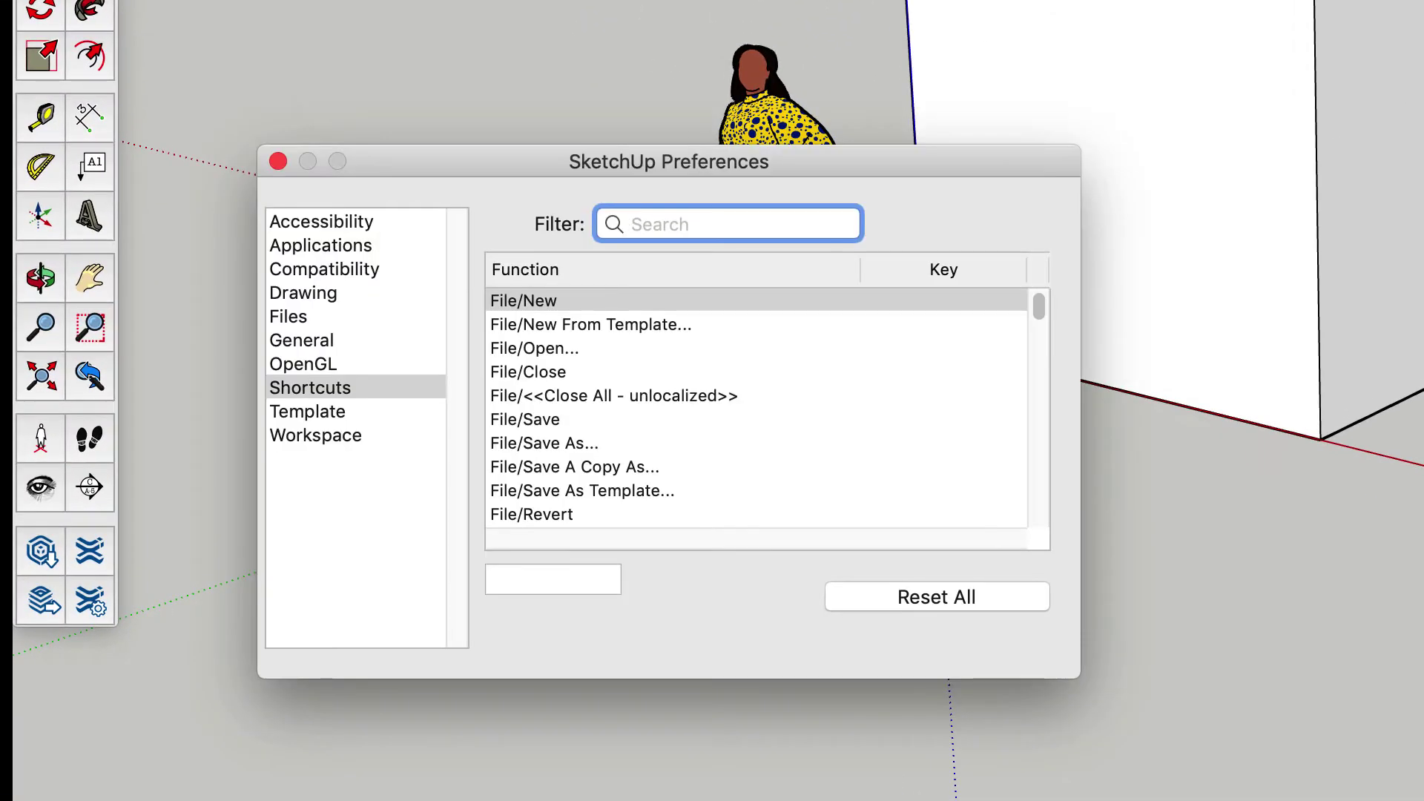
{"action": "left_click", "coordinate": [297, 388]}
{"action": "left_click", "coordinate": [639, 223]}
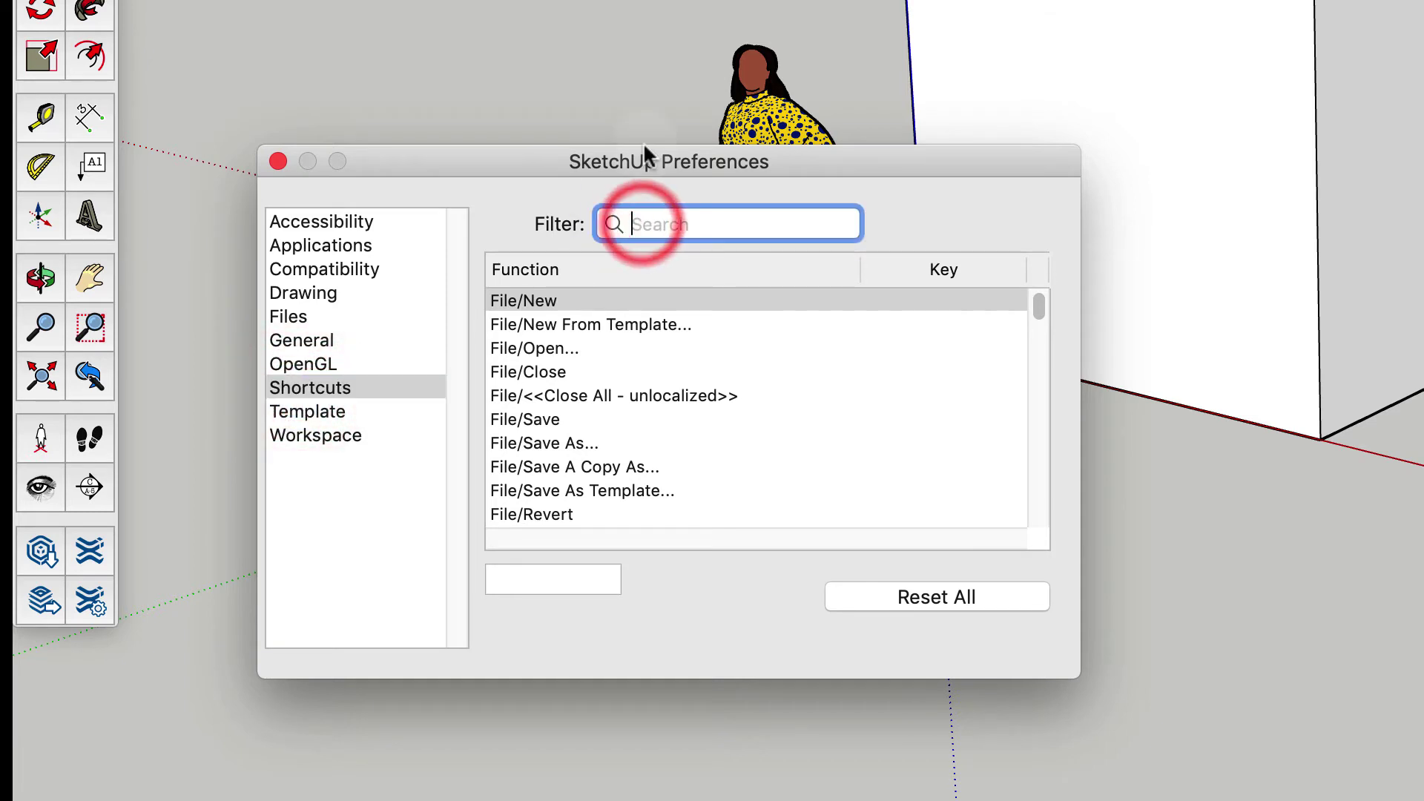
{"action": "type", "text": "x-"}
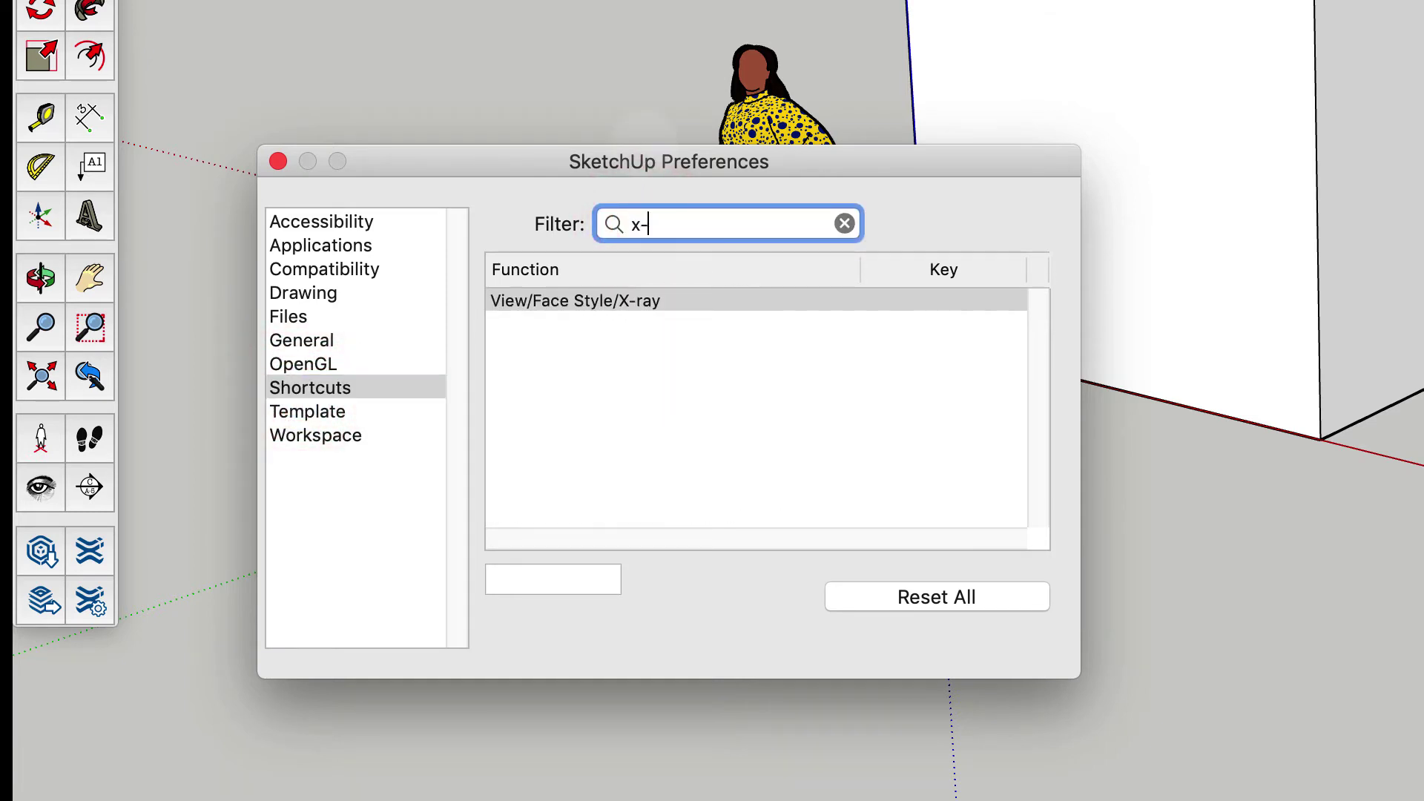
{"action": "left_click", "coordinate": [642, 301]}
{"action": "left_click", "coordinate": [574, 577]}
{"action": "key", "text": "x"}
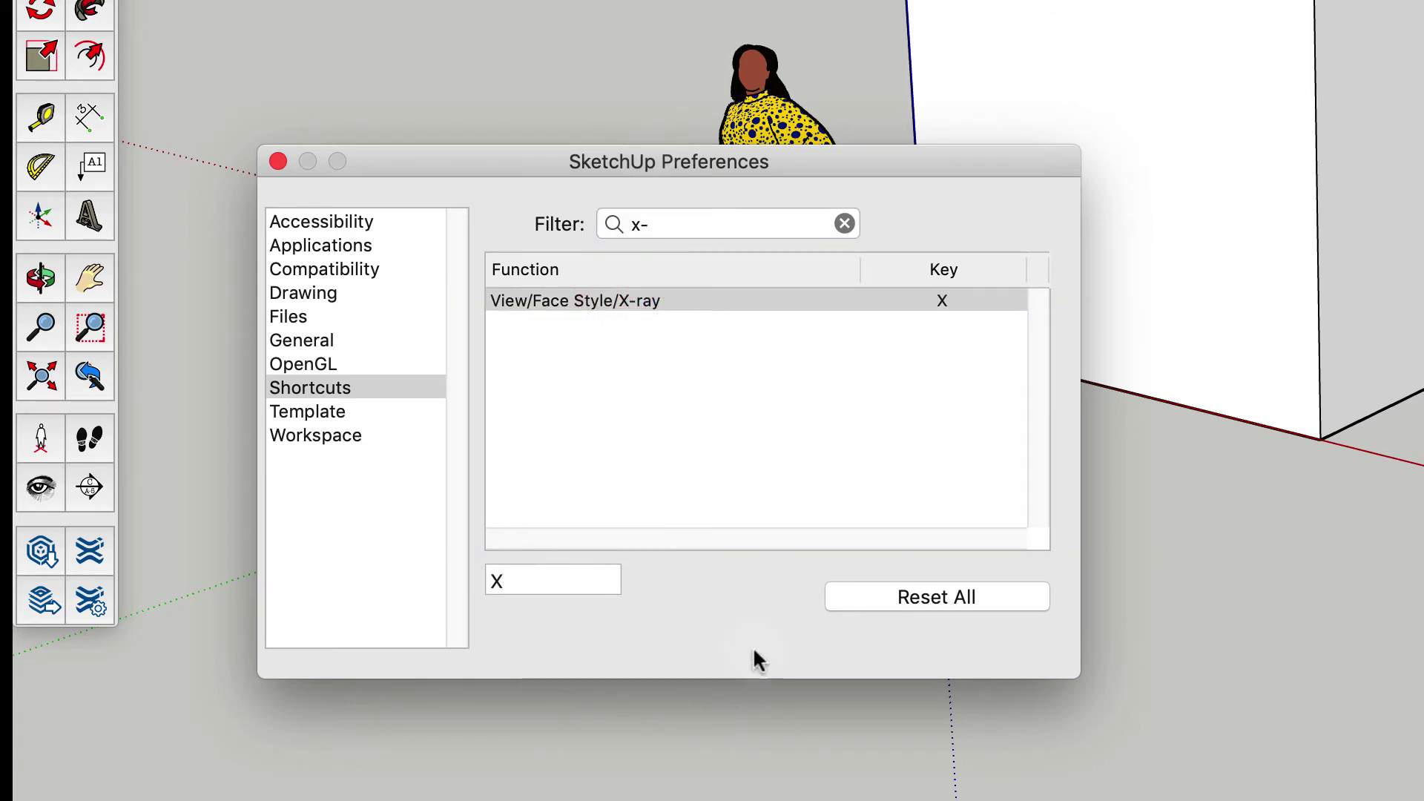
Filter for 'per', assign the backtick key to Camera/Perspective, and close Preferences.
{"action": "left_click", "coordinate": [843, 224]}
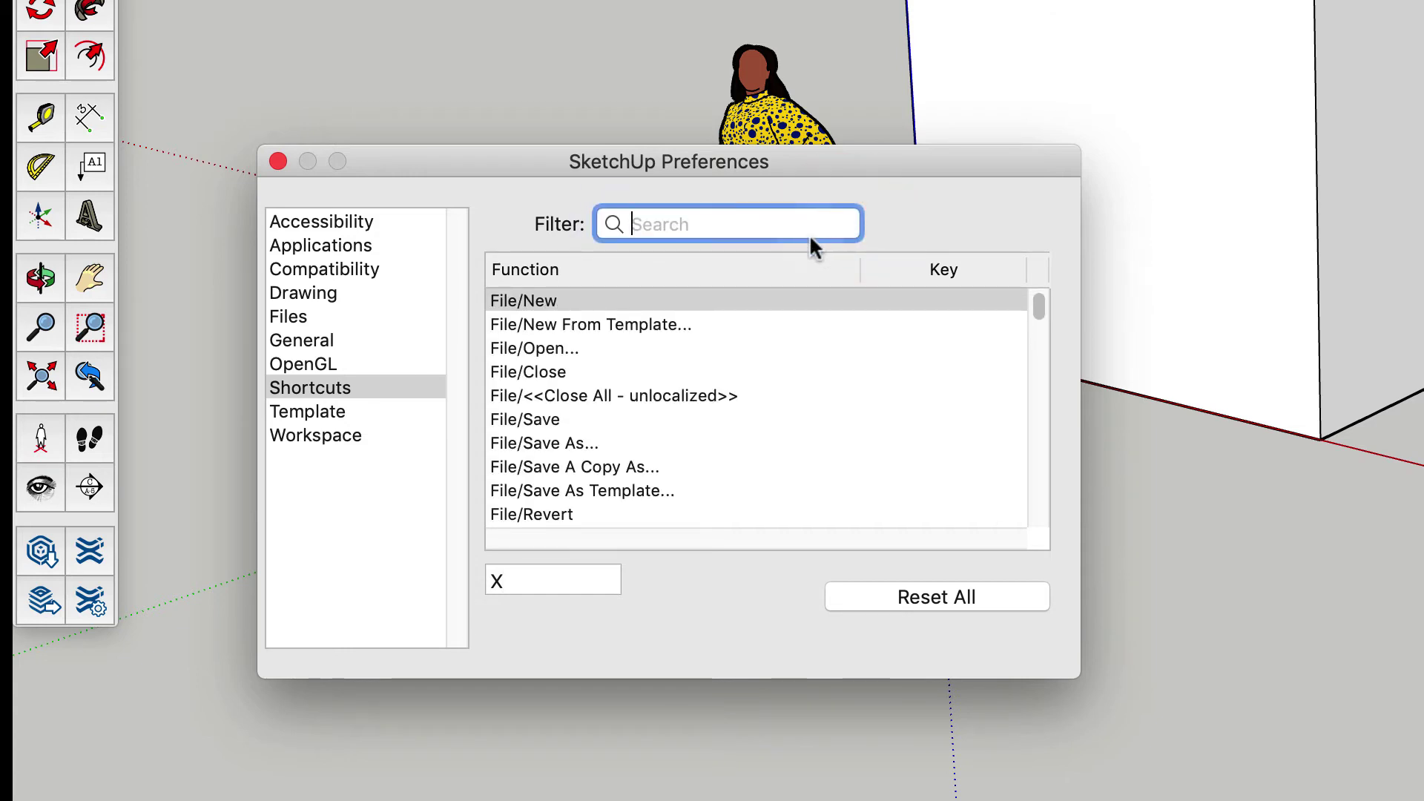
{"action": "type", "text": "per"}
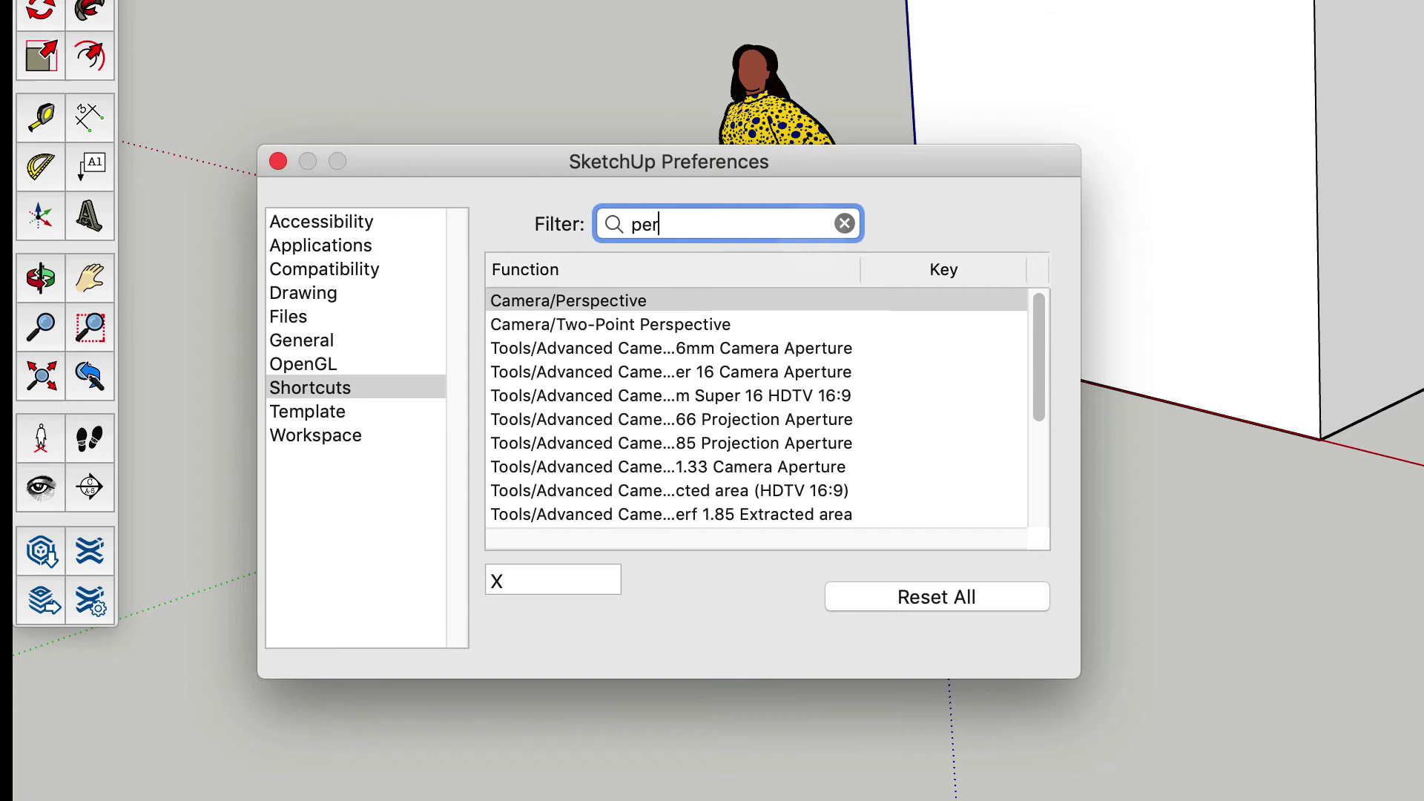
{"action": "left_click", "coordinate": [607, 297]}
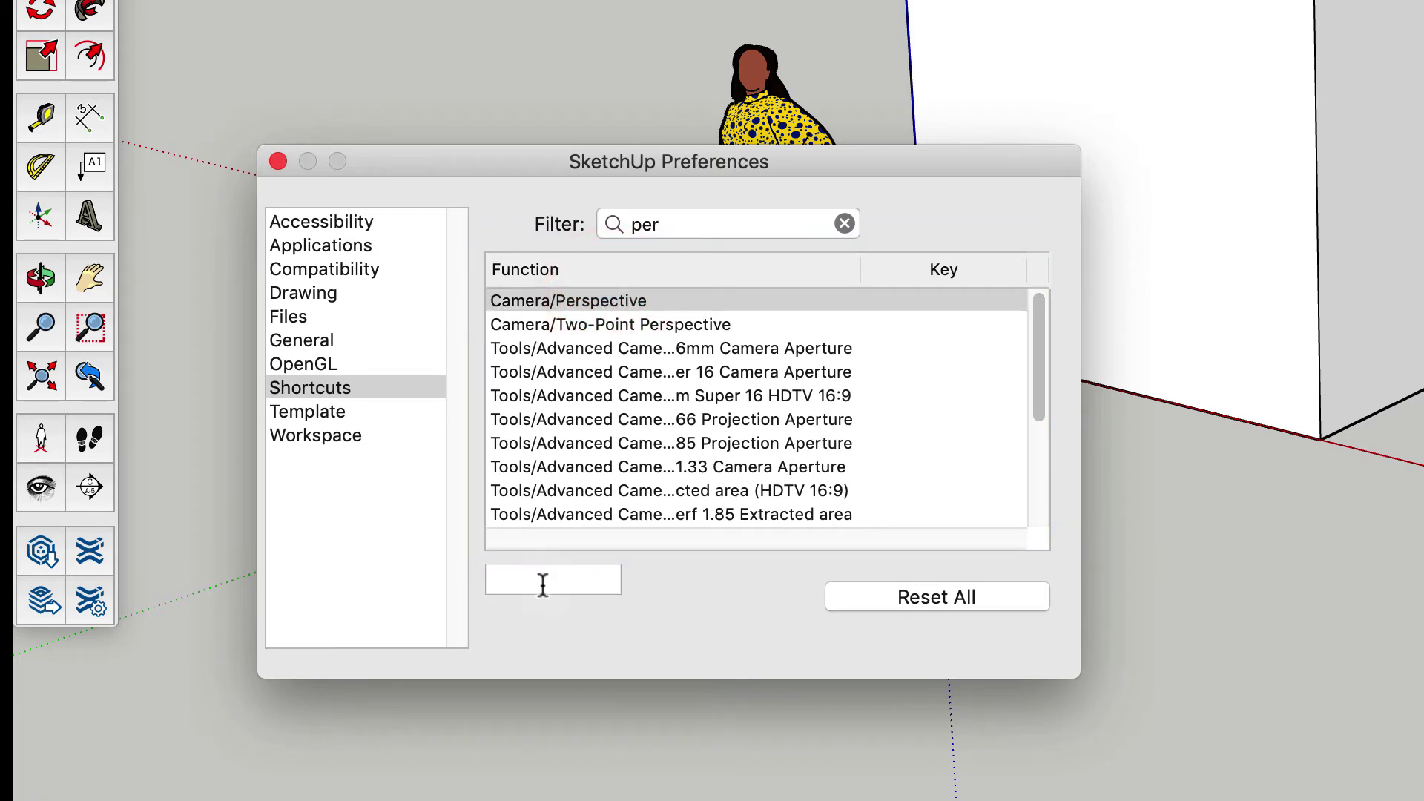
{"action": "type", "text": "`"}
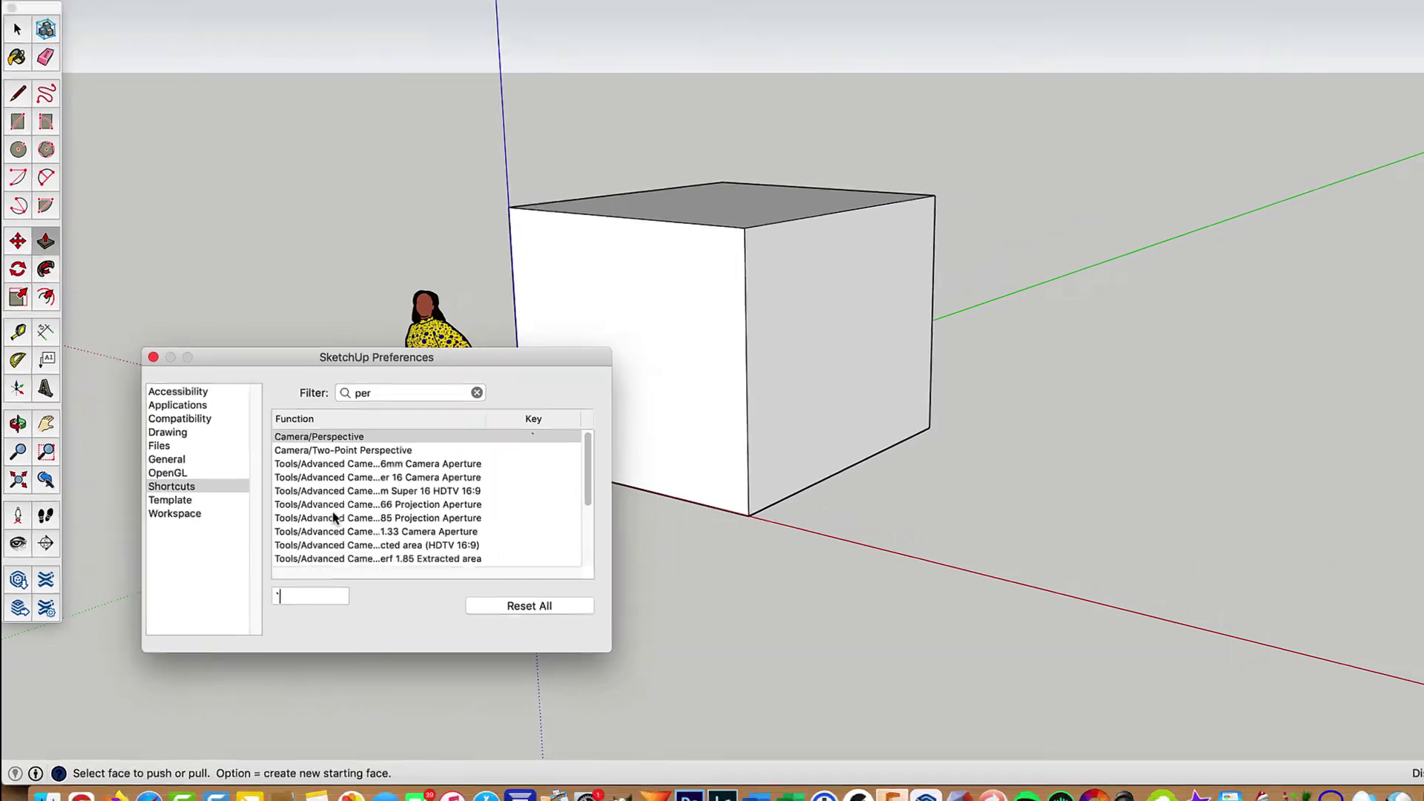
{"action": "left_click", "coordinate": [333, 507]}
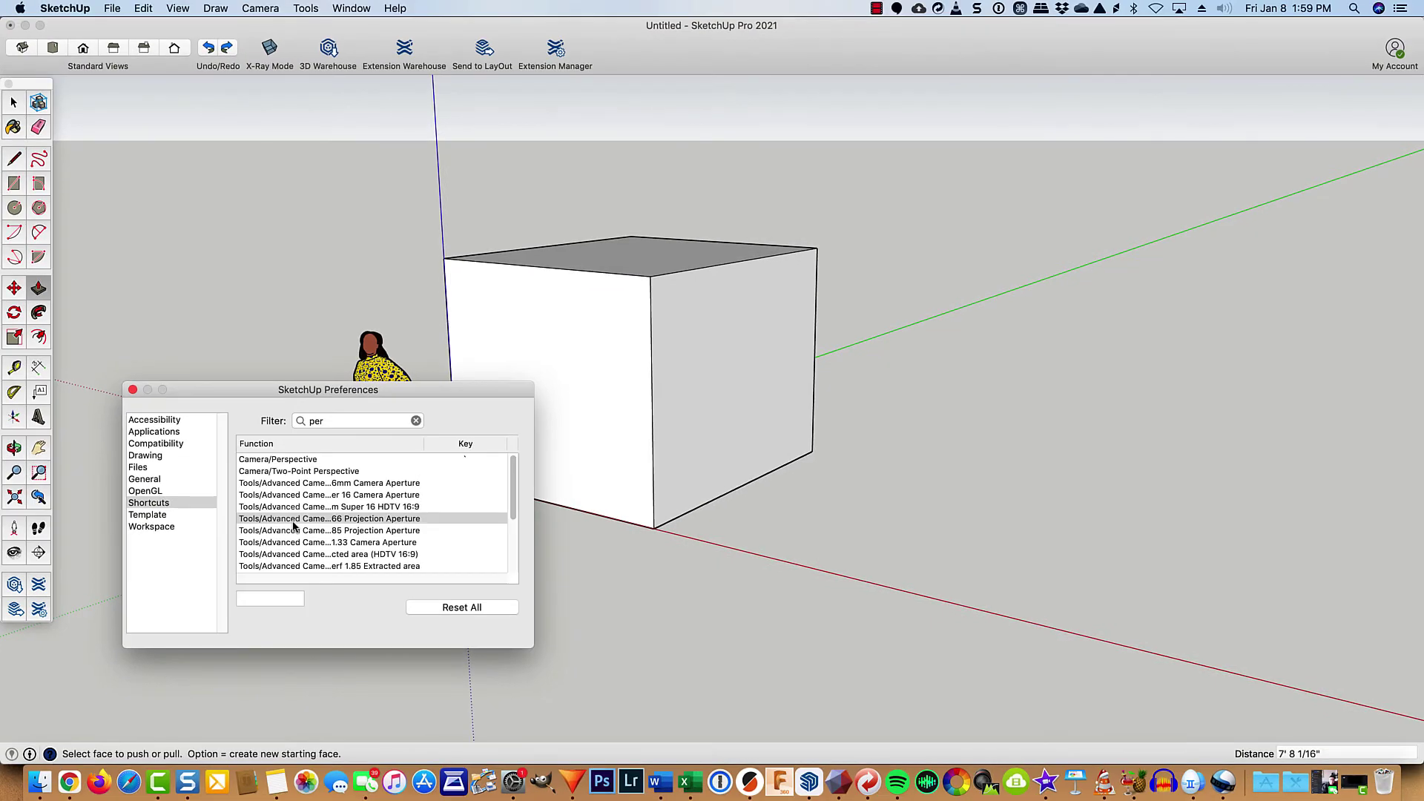
{"action": "left_click", "coordinate": [132, 390]}
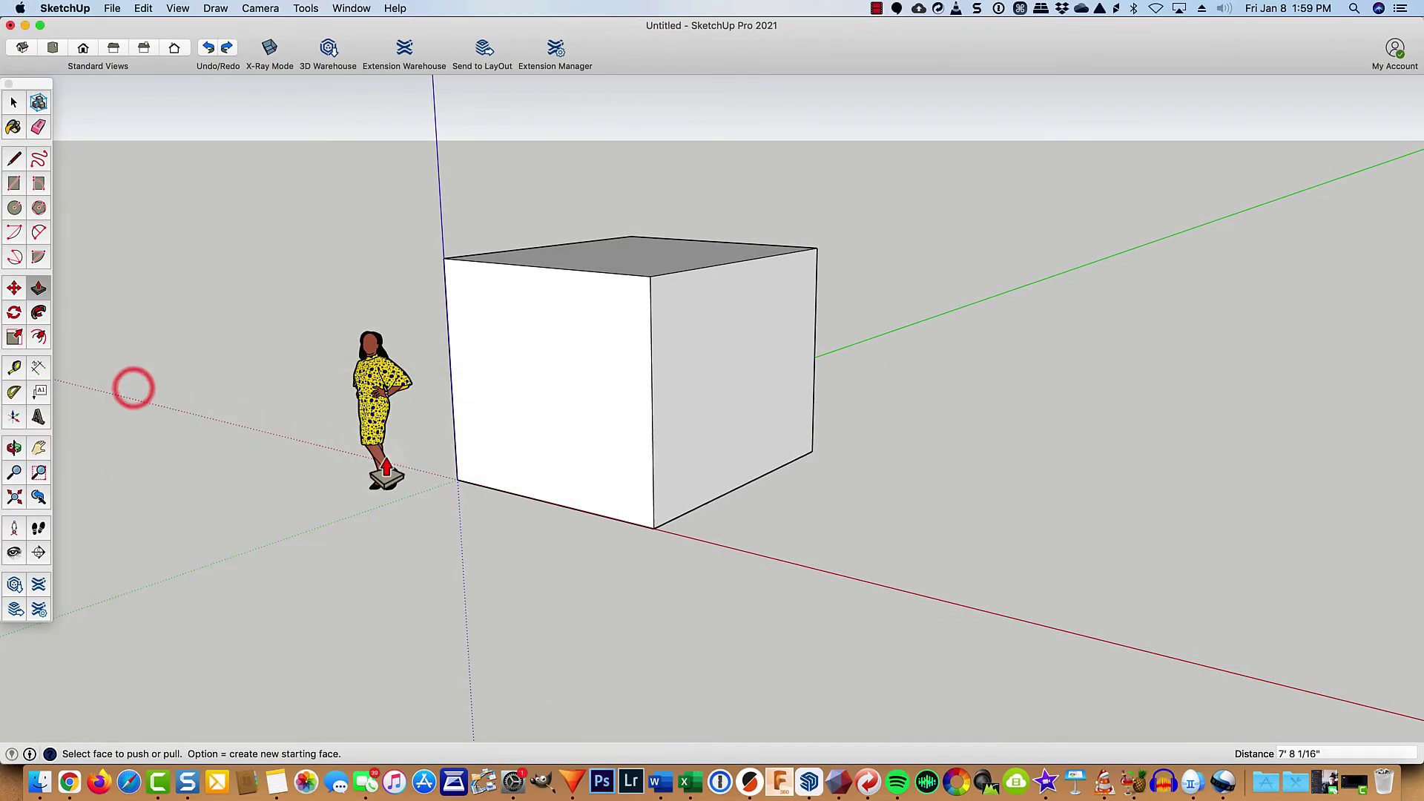
{"action": "key", "text": "x"}
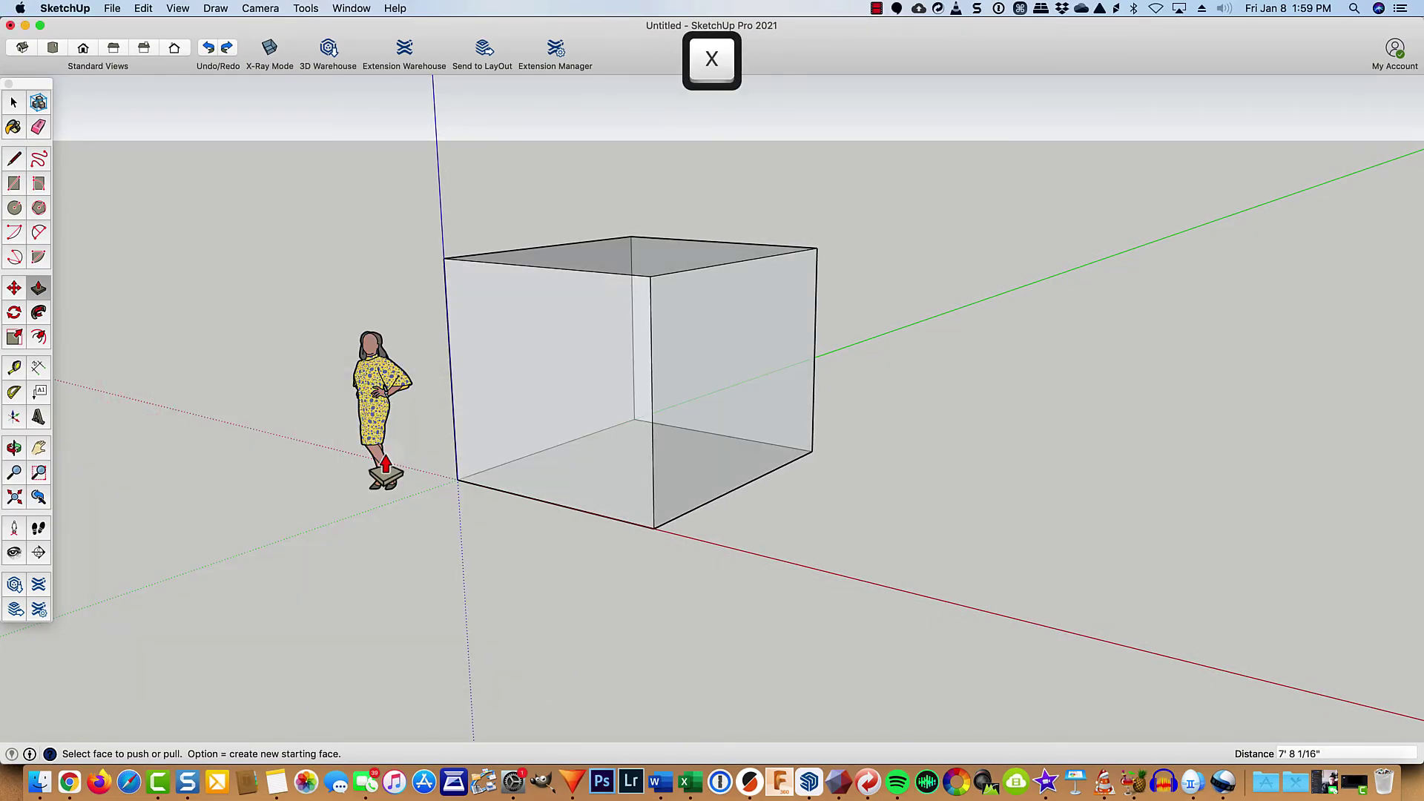
{"action": "key", "text": "x"}
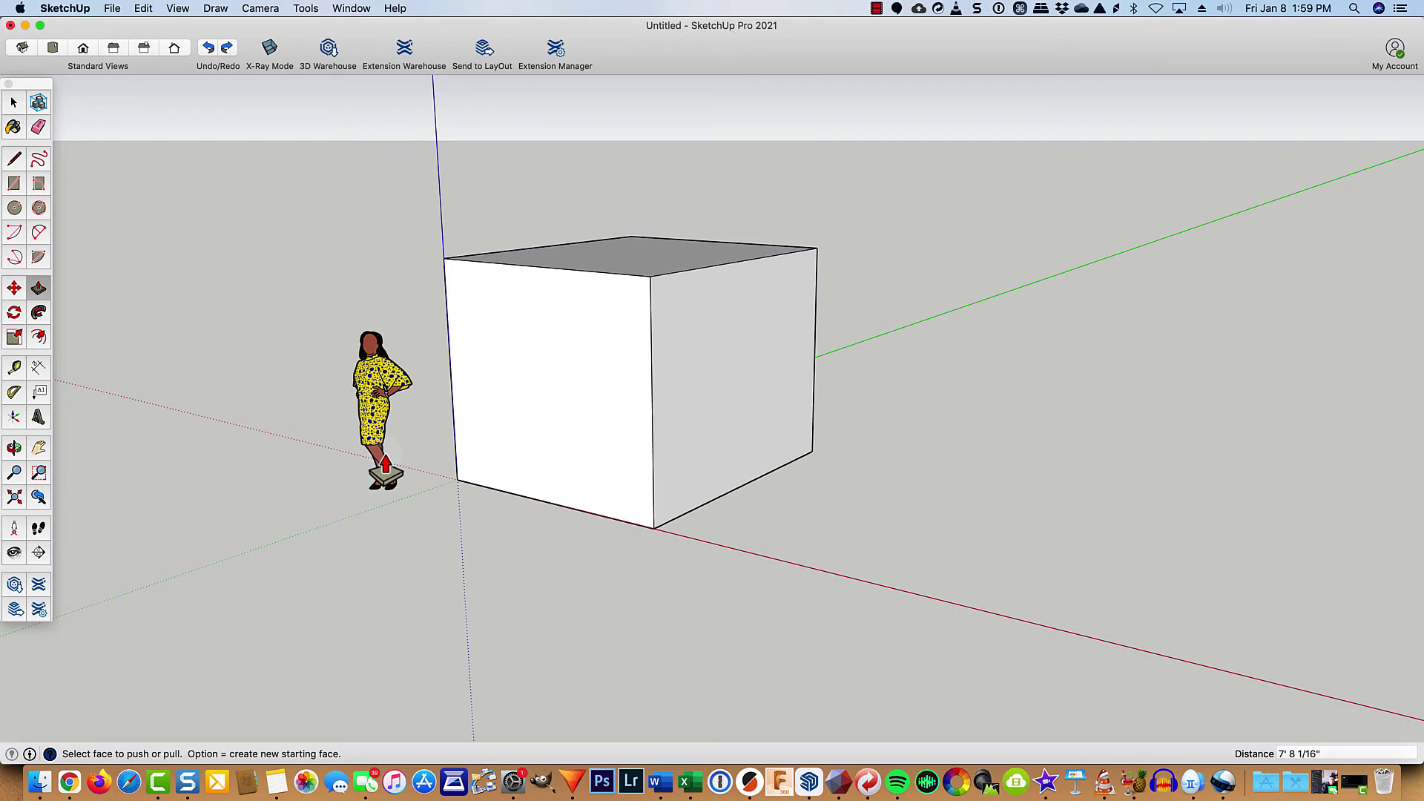
{"action": "key", "text": "grave"}
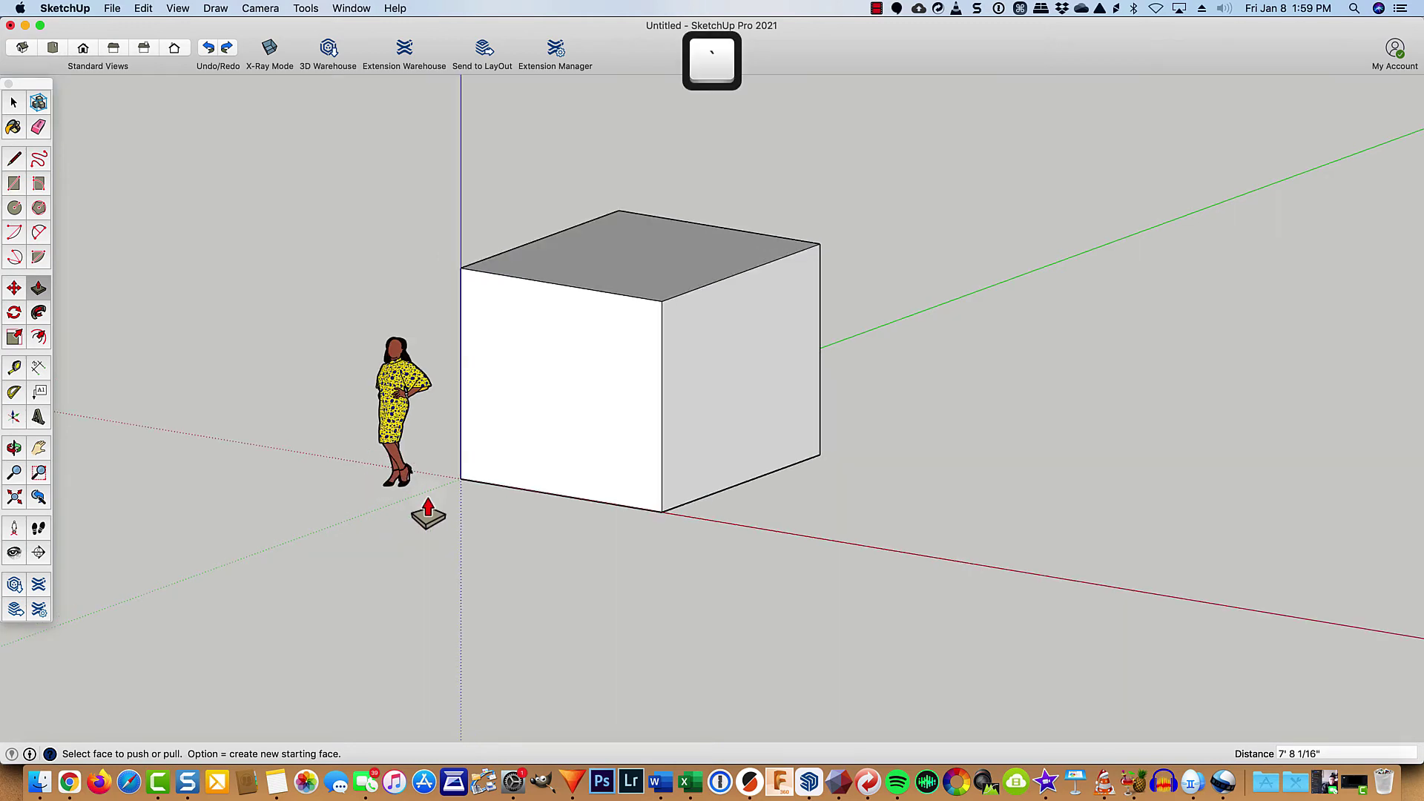
{"action": "key", "text": "grave"}
{"action": "key", "text": "grave"}
{"action": "key", "text": "grave"}
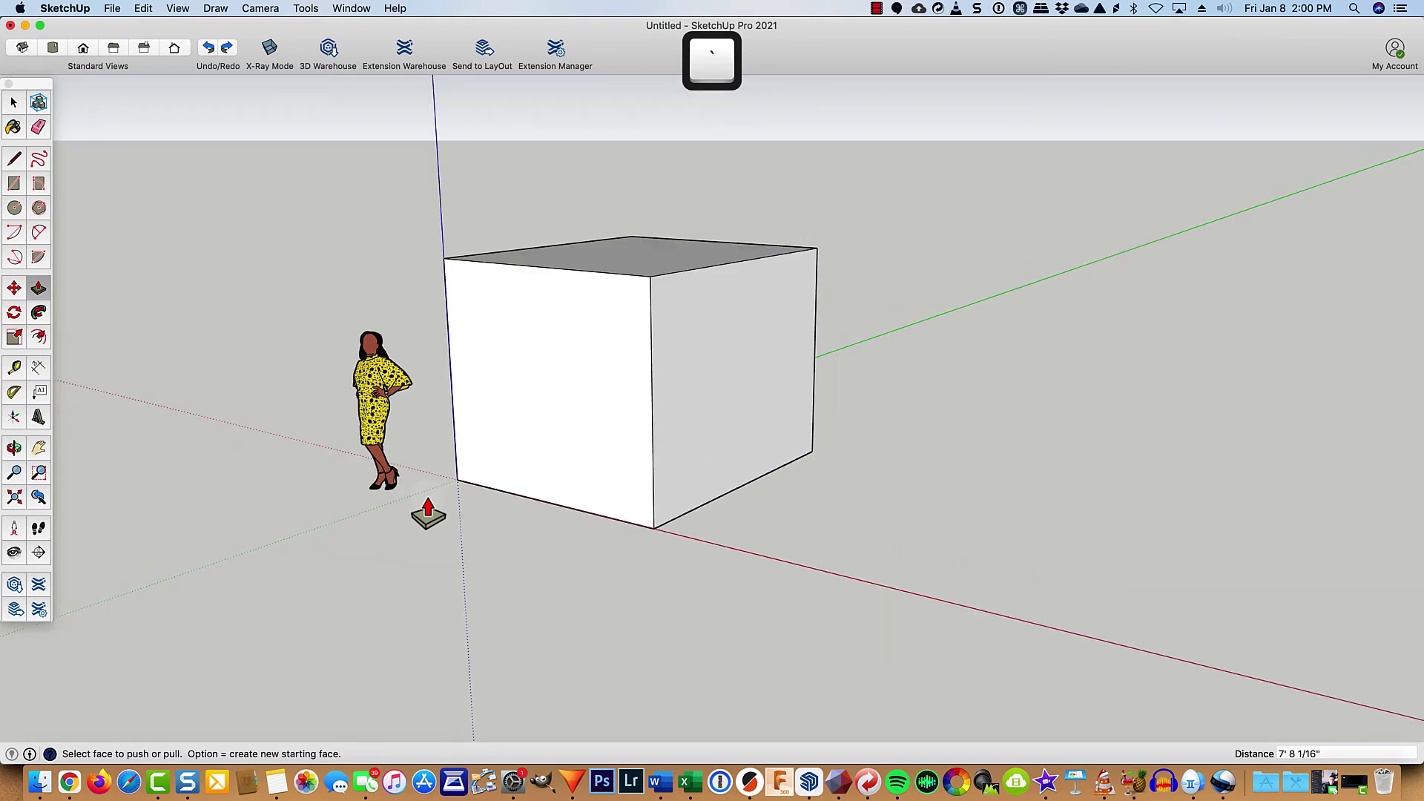
{"action": "key", "text": "grave"}
{"action": "key", "text": "grave"}
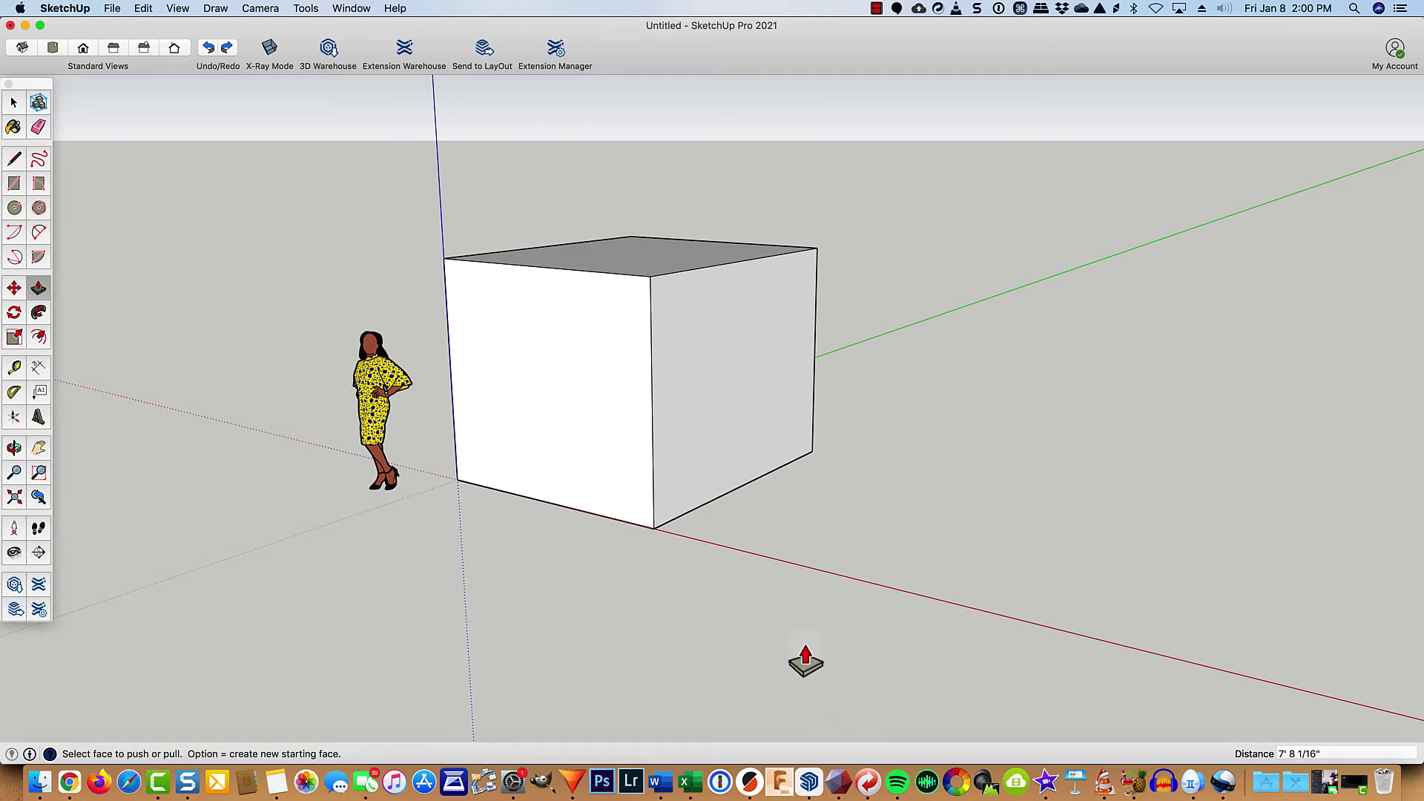
Draw a closed U-shaped outline on the ground beside the box with the Line tool.
{"action": "key", "text": "l"}
{"action": "left_click", "coordinate": [775, 559]}
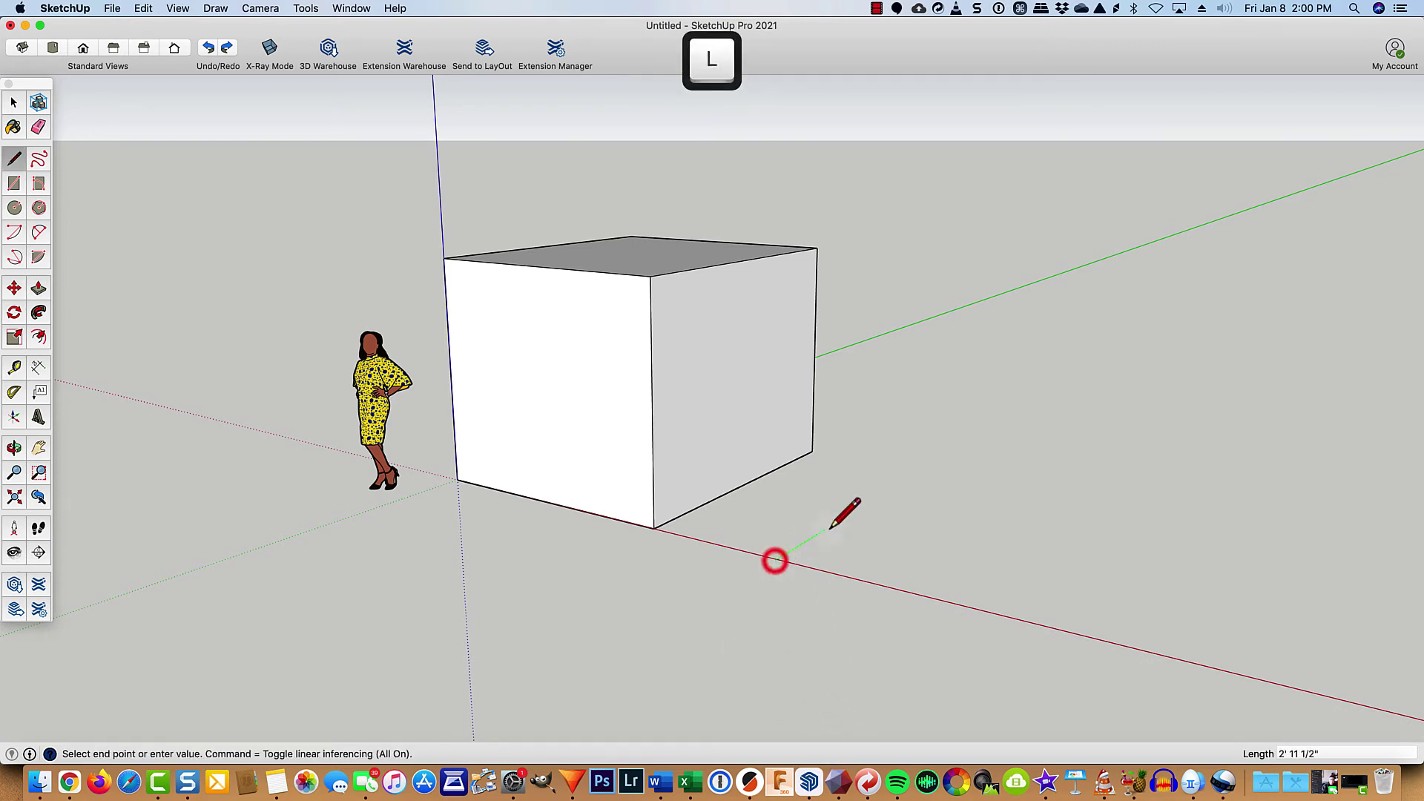
{"action": "left_click", "coordinate": [1013, 413]}
{"action": "left_click", "coordinate": [1314, 454]}
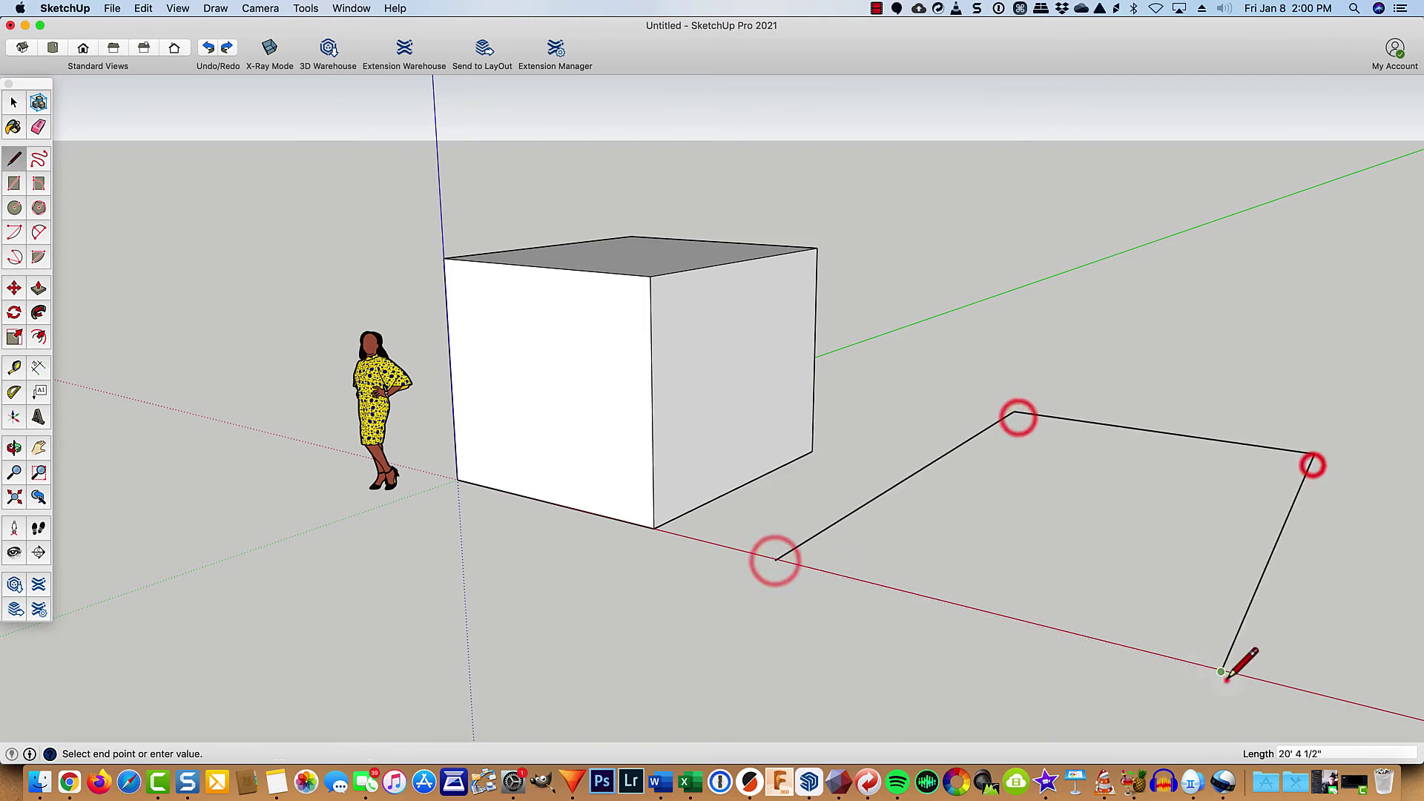
{"action": "left_click", "coordinate": [1221, 671]}
{"action": "left_click", "coordinate": [1119, 641]}
{"action": "left_click", "coordinate": [1211, 497]}
{"action": "left_click", "coordinate": [864, 582]}
{"action": "left_click", "coordinate": [776, 559]}
Push/pull the U face up 6' 10" and orbit to view the walls from the front.
{"action": "key", "text": "p"}
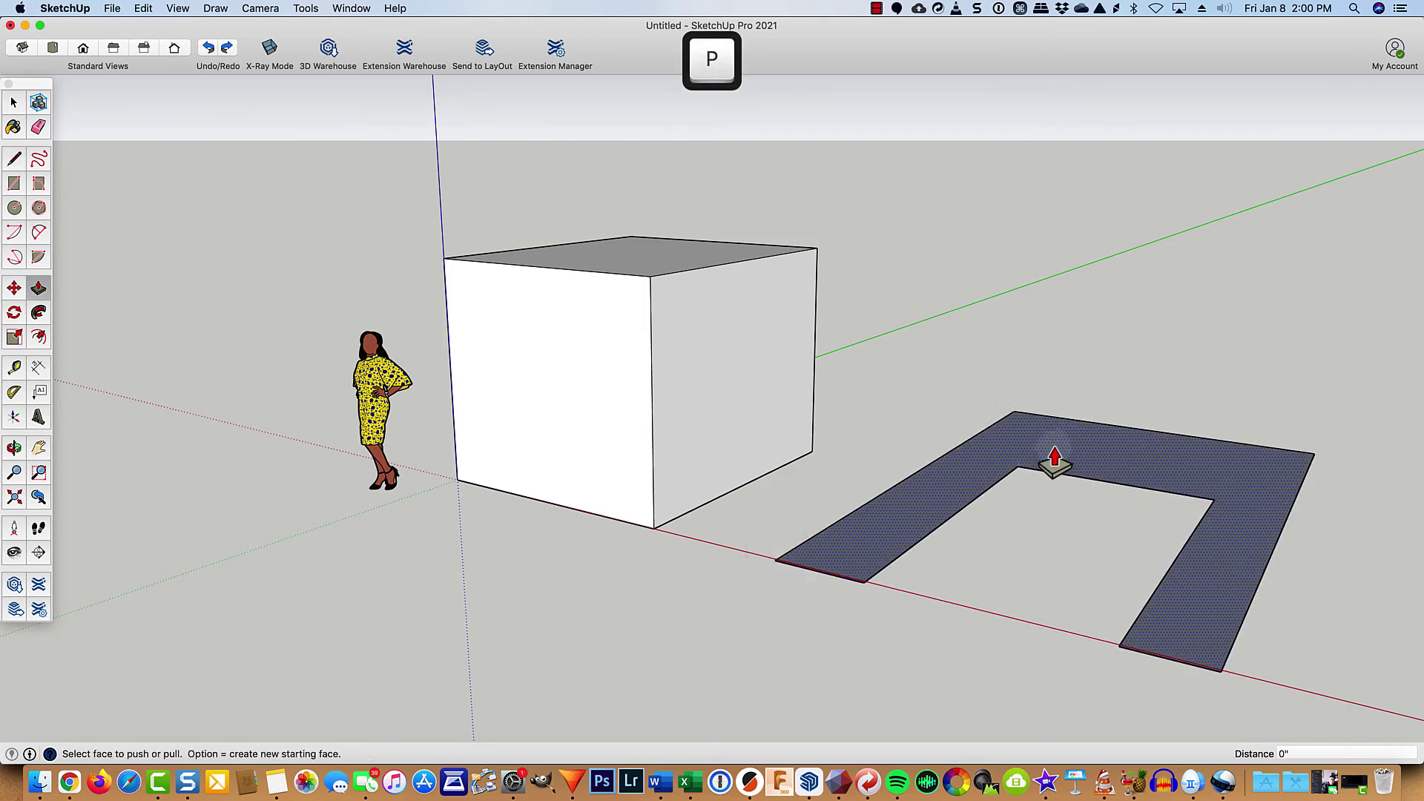
{"action": "left_click", "coordinate": [1068, 453]}
{"action": "left_click", "coordinate": [1080, 275]}
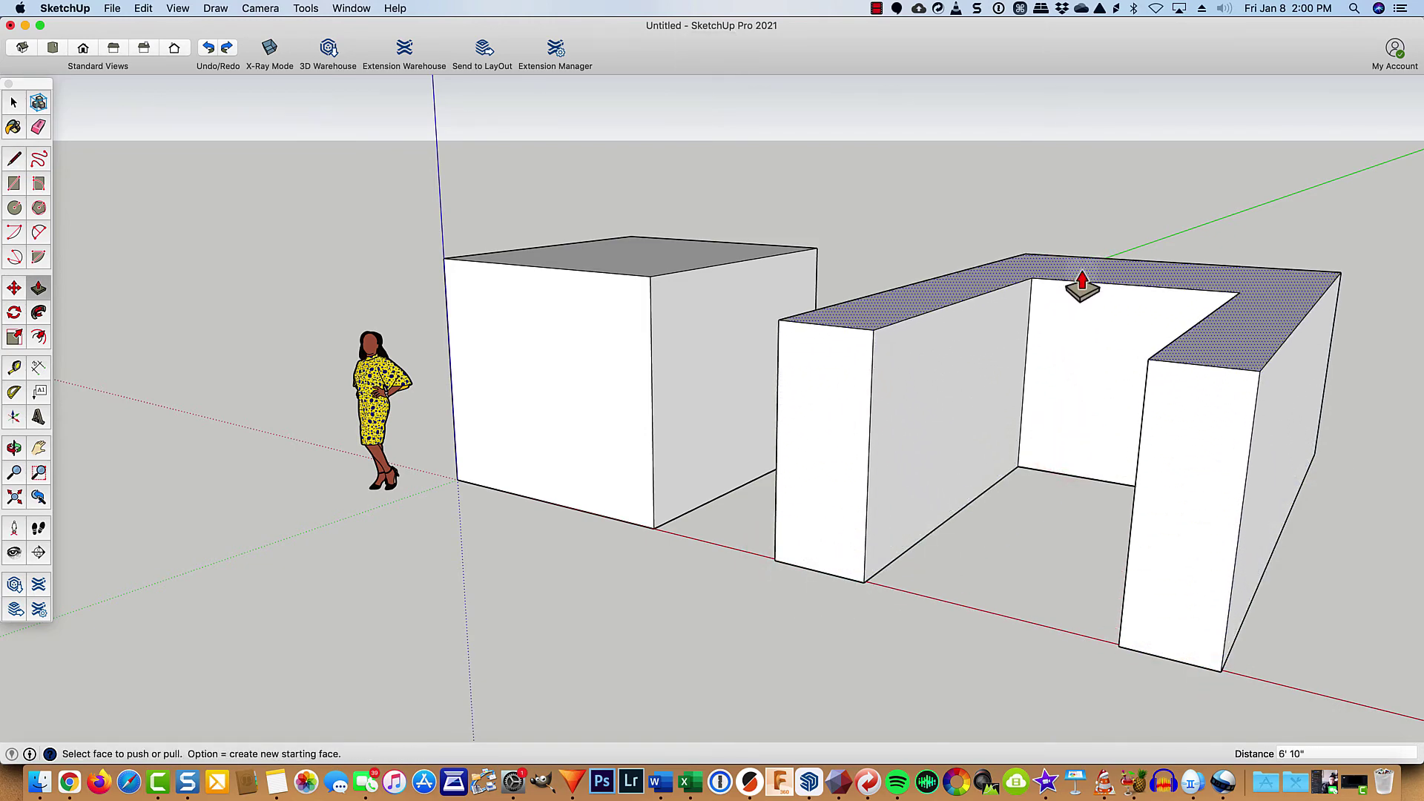
{"action": "key", "text": "o"}
{"action": "left_click_drag", "start_coordinate": [954, 591], "coordinate": [1060, 581]}
{"action": "key", "text": "p"}
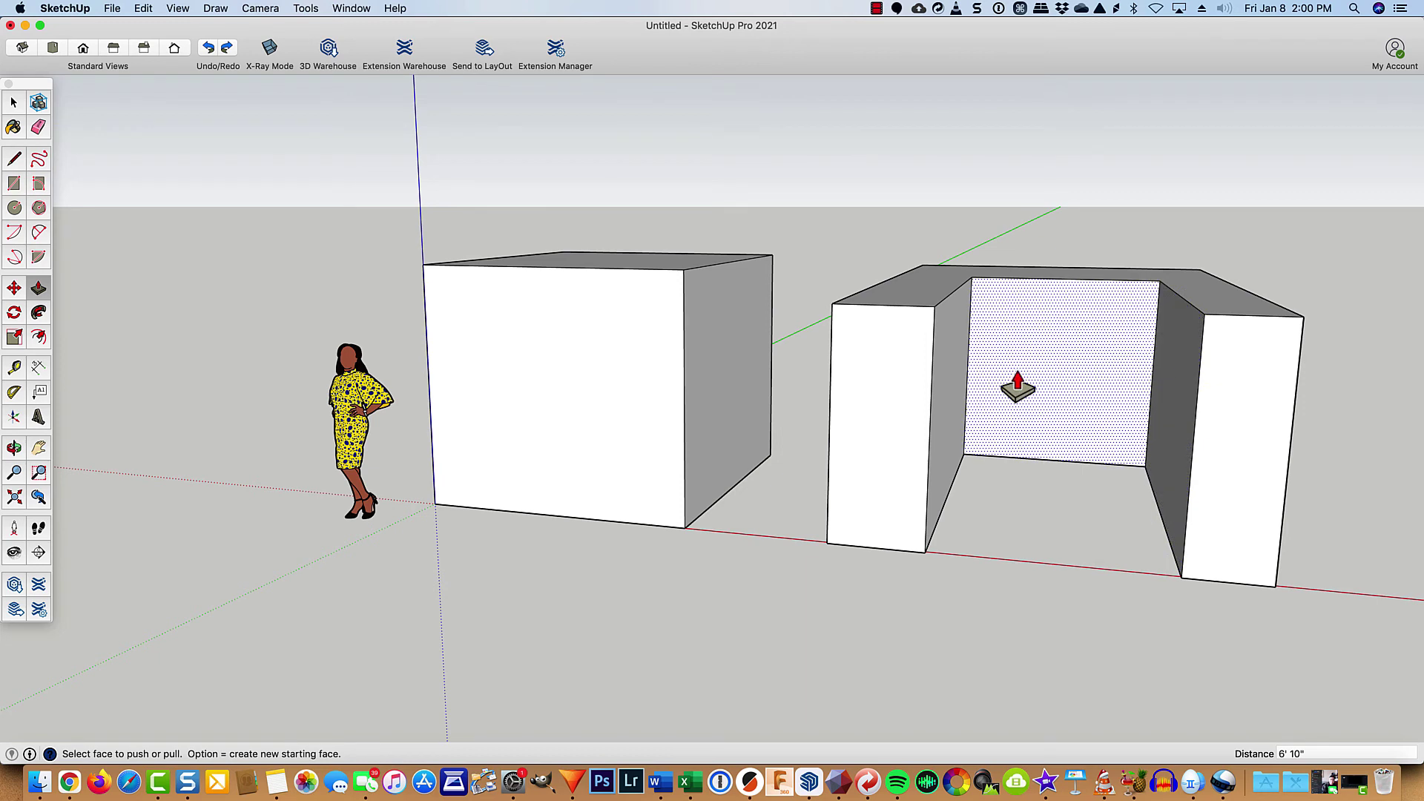
Draw the first horizontal line across the inner back wall and switch to parallel projection.
{"action": "key", "text": "l"}
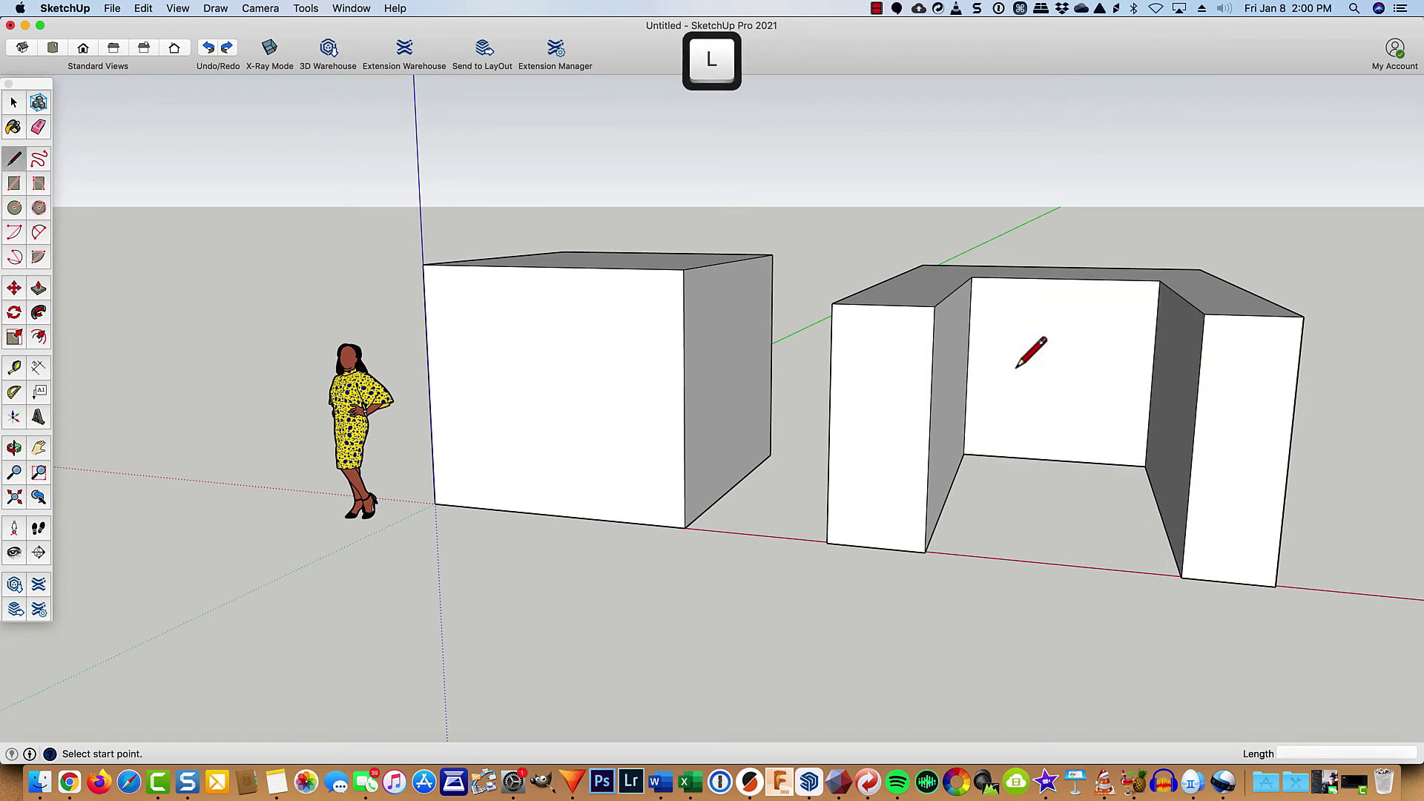
{"action": "left_click", "coordinate": [969, 349]}
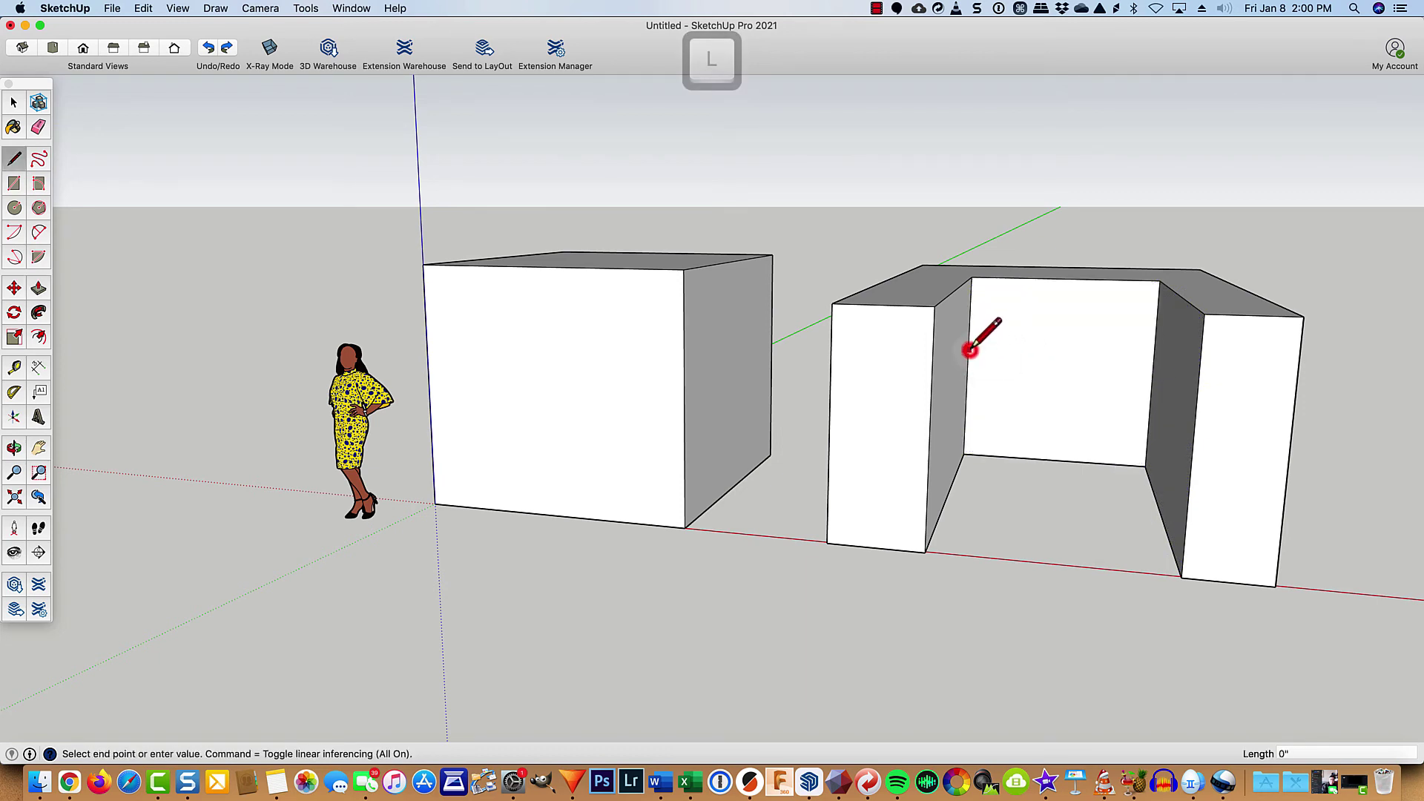
{"action": "left_click", "coordinate": [1154, 357]}
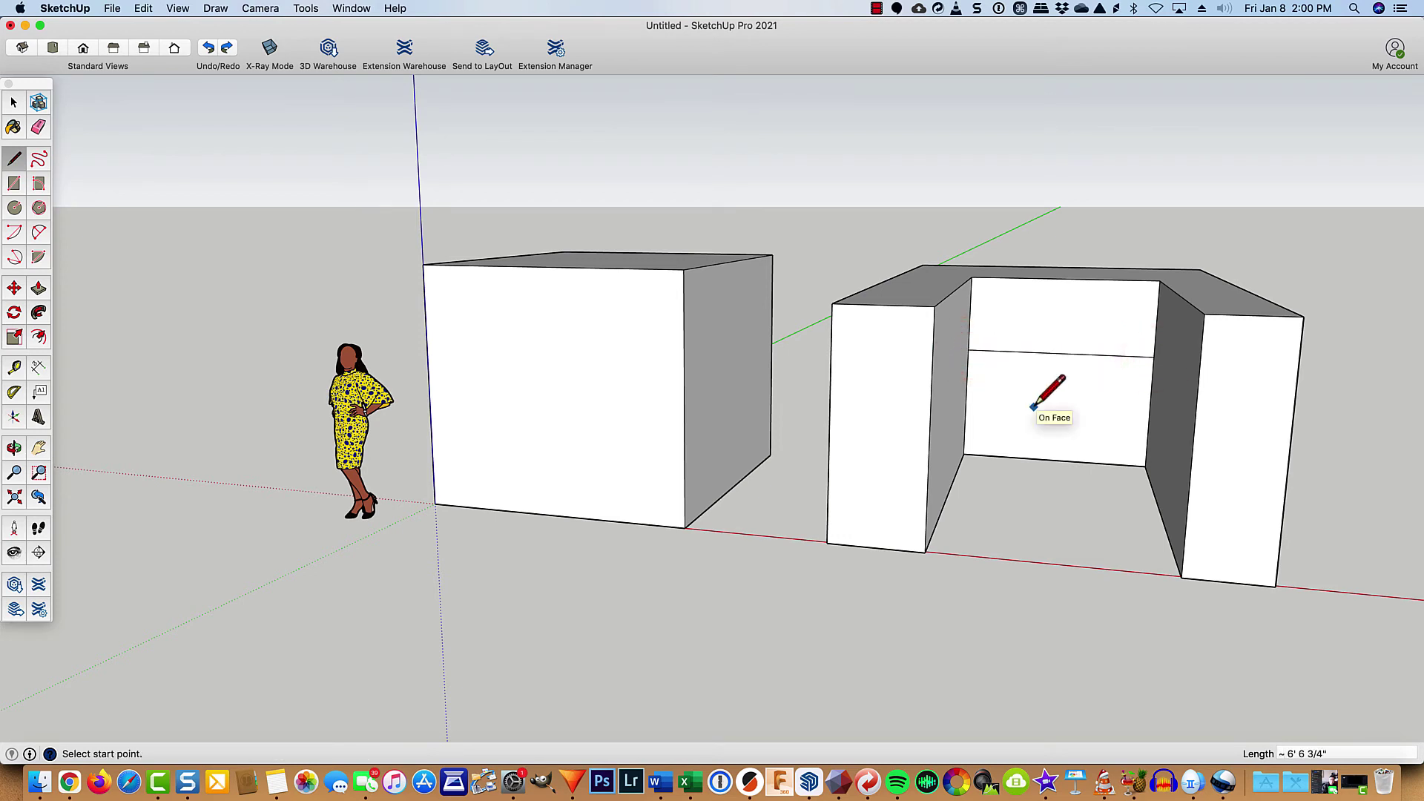
{"action": "key", "text": "grave"}
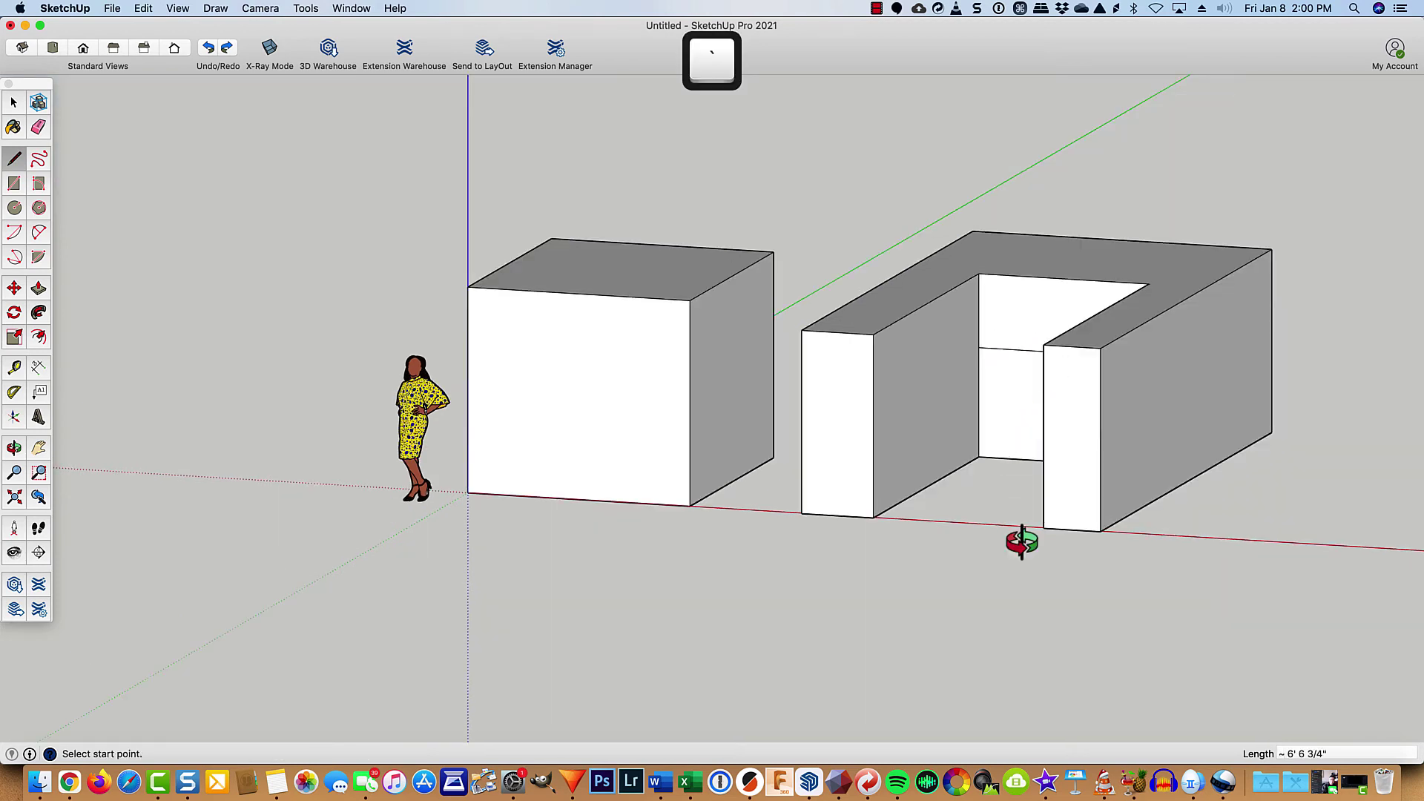
{"action": "middle_click_drag", "start_coordinate": [1022, 542], "coordinate": [1128, 504]}
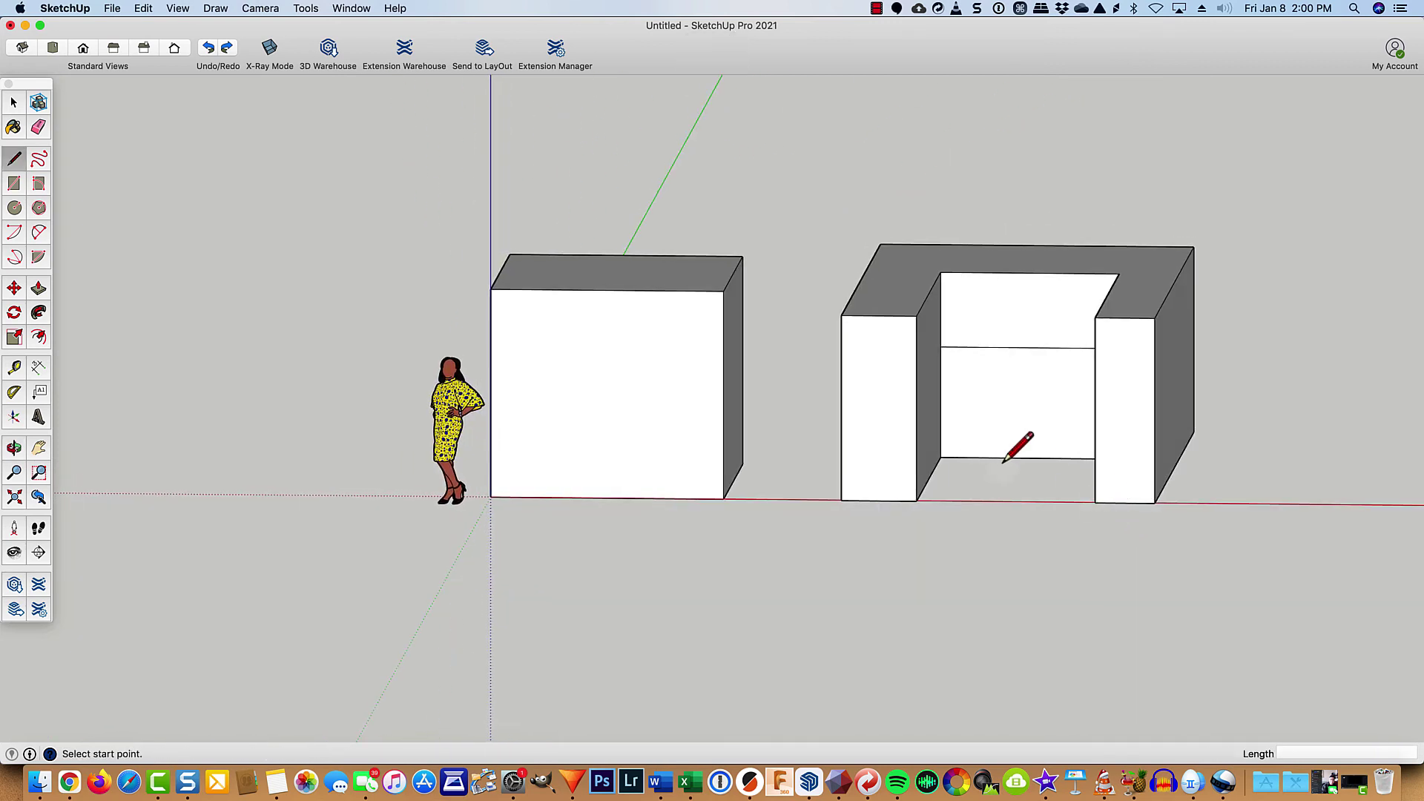
Draw a second horizontal line across the inner back wall.
{"action": "key", "text": "l"}
{"action": "left_click", "coordinate": [939, 381]}
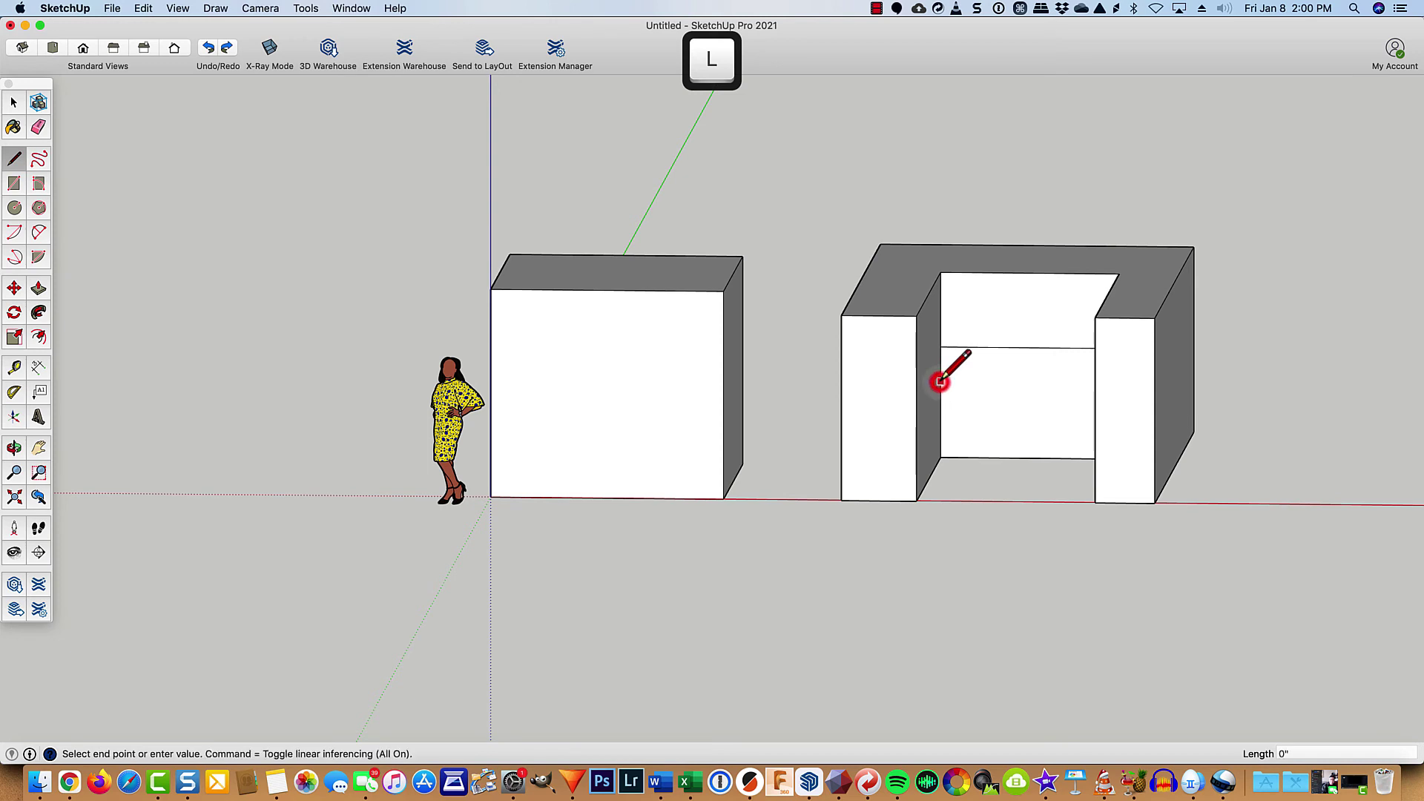
{"action": "middle_click_drag", "start_coordinate": [997, 381], "coordinate": [1095, 362]}
{"action": "left_click", "coordinate": [1088, 369]}
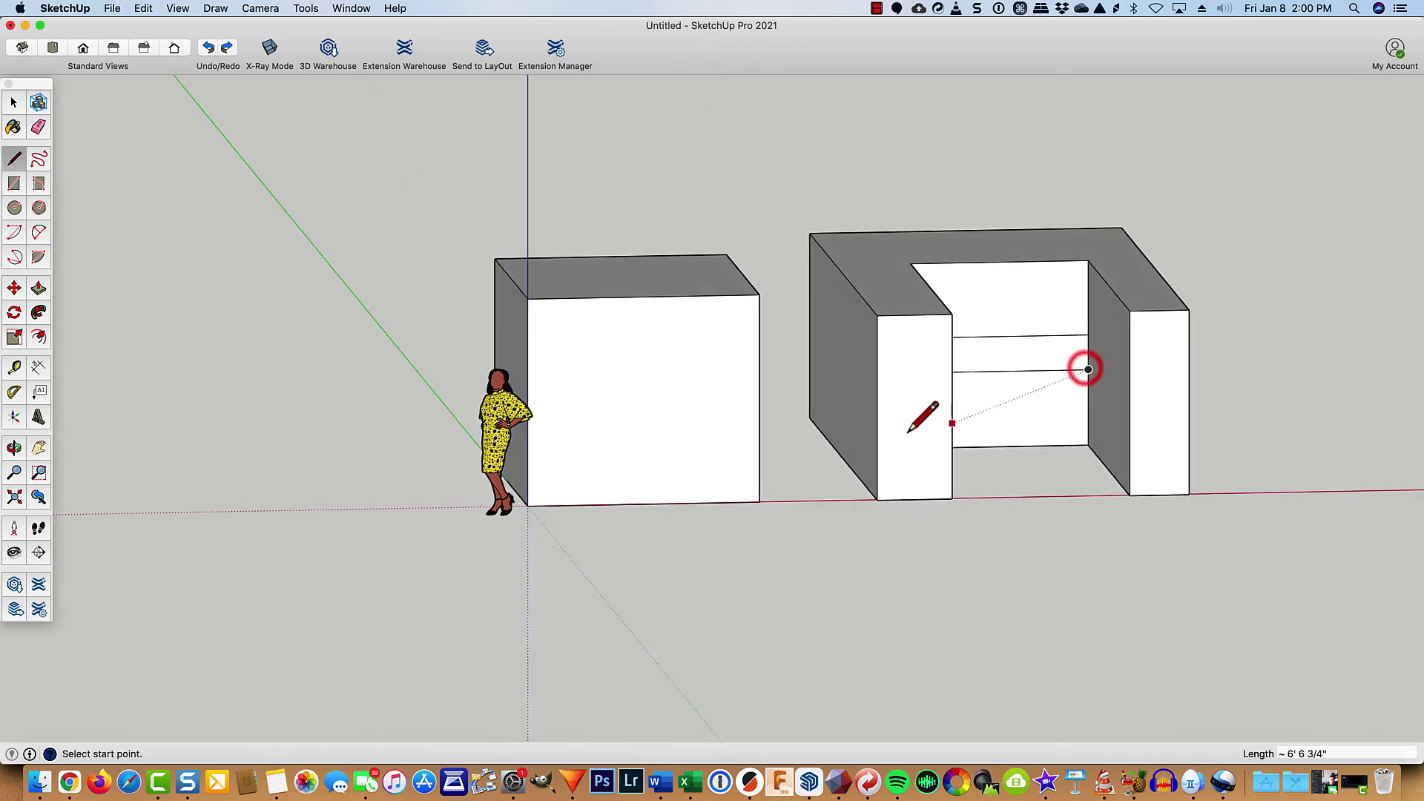
Orbit and zoom around the walls to inspect the two new lines.
{"action": "middle_click_drag", "start_coordinate": [876, 438], "coordinate": [872, 450]}
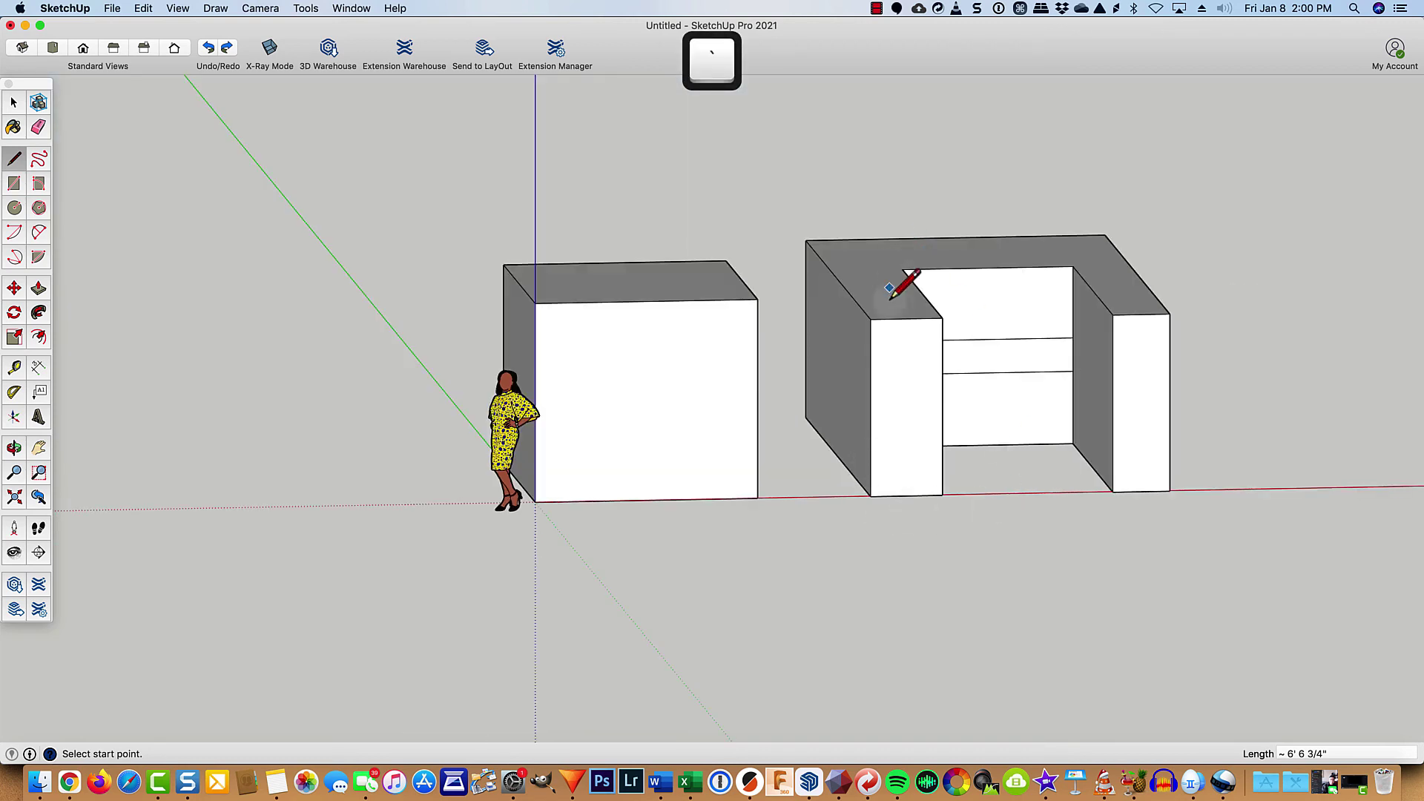
{"action": "middle_click_drag", "start_coordinate": [1096, 485], "coordinate": [969, 562]}
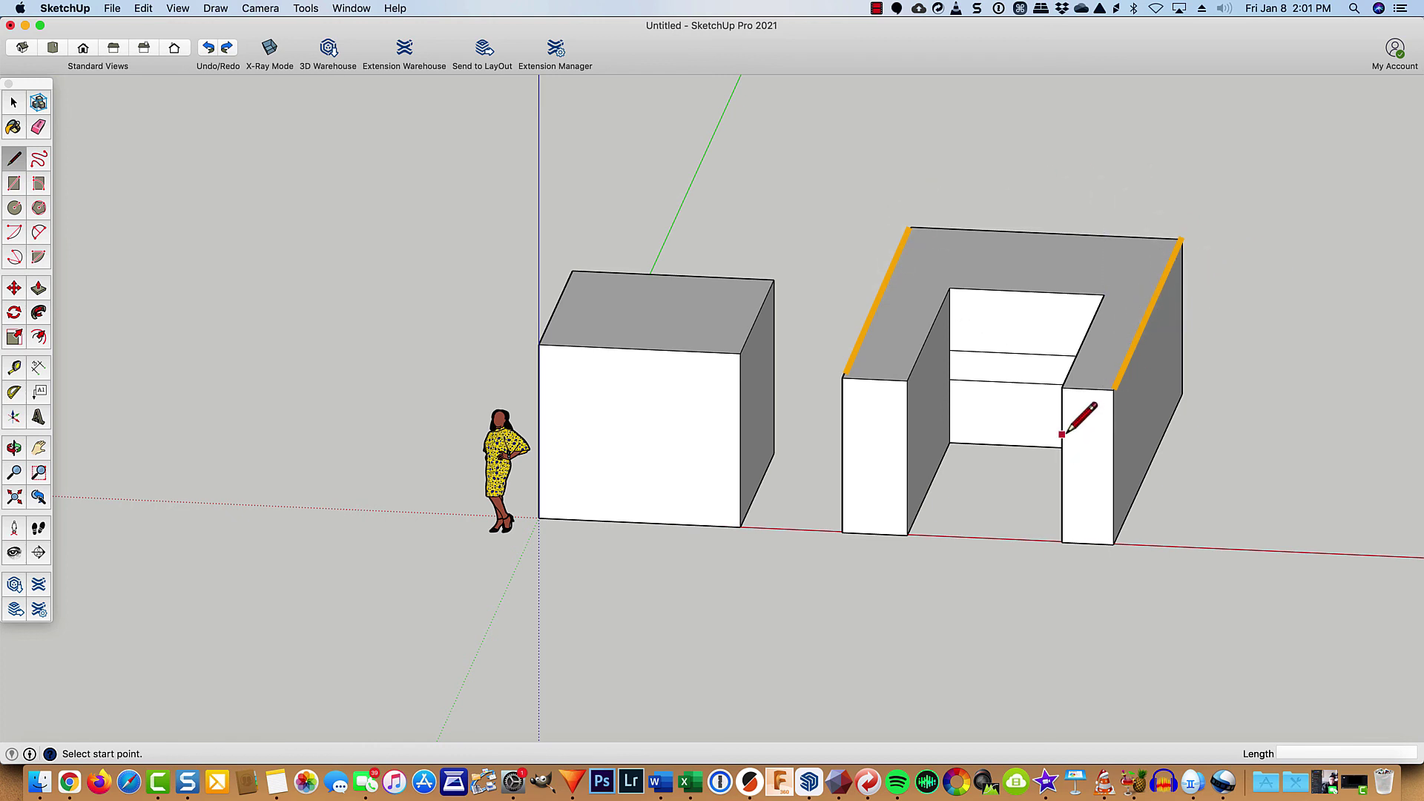
{"action": "scroll", "coordinate": [1061, 426], "scroll_direction": "up", "scroll_amount": 2}
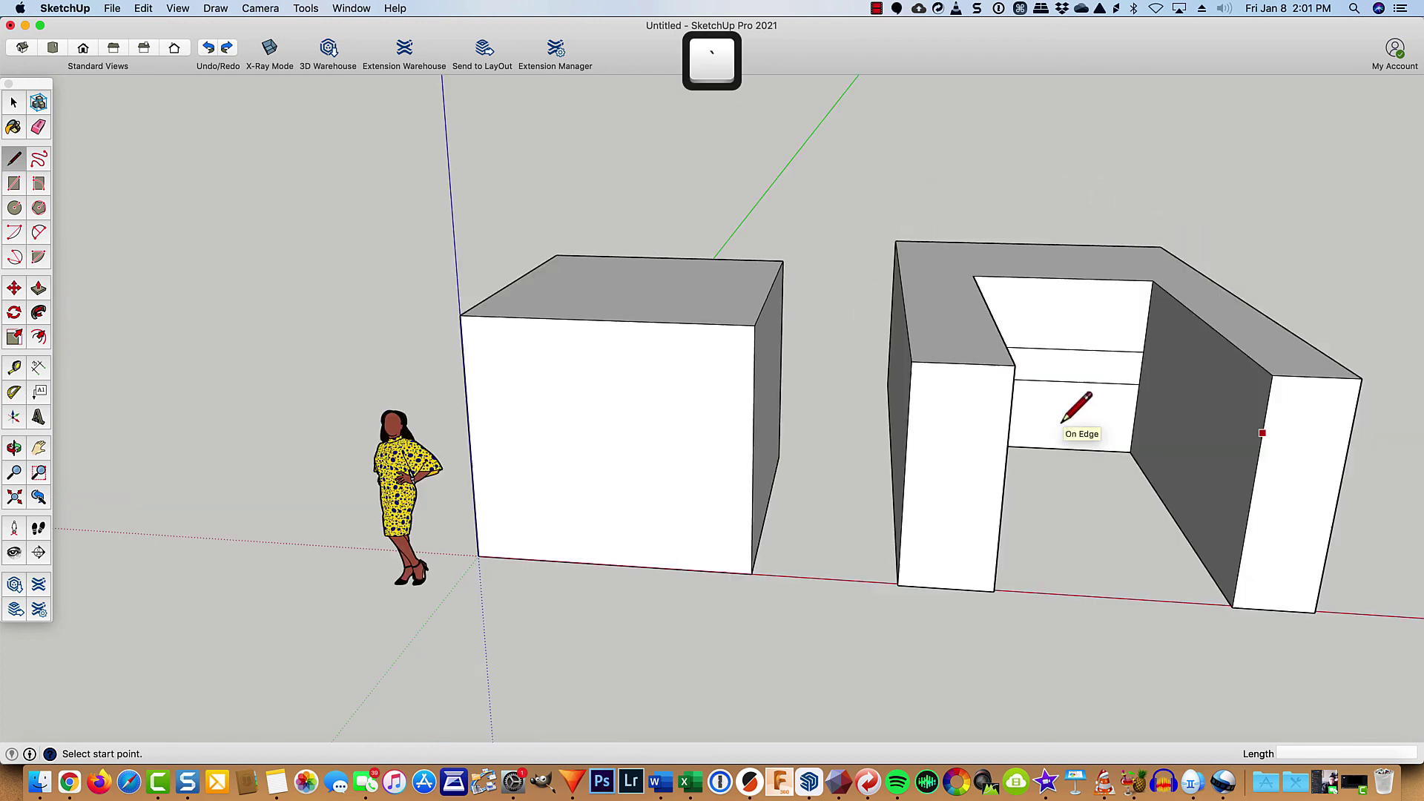
{"action": "key", "text": "o"}
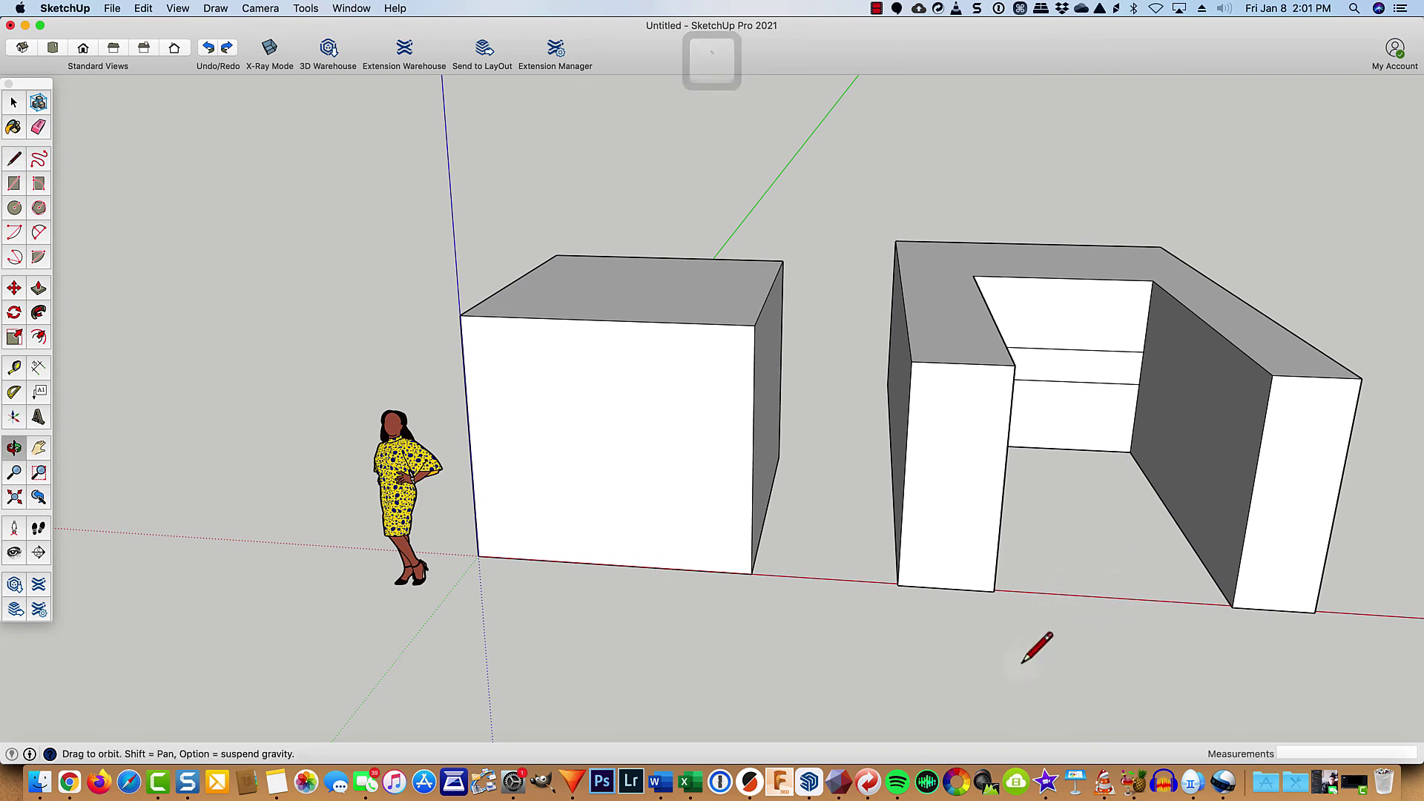
{"action": "mouse_move", "coordinate": [1067, 527]}
{"action": "left_mouse_down"}
{"action": "mouse_move", "coordinate": [1013, 787]}
{"action": "mouse_move", "coordinate": [979, 750]}
{"action": "mouse_move", "coordinate": [937, 636]}
{"action": "left_mouse_up"}
{"action": "key", "text": "l"}
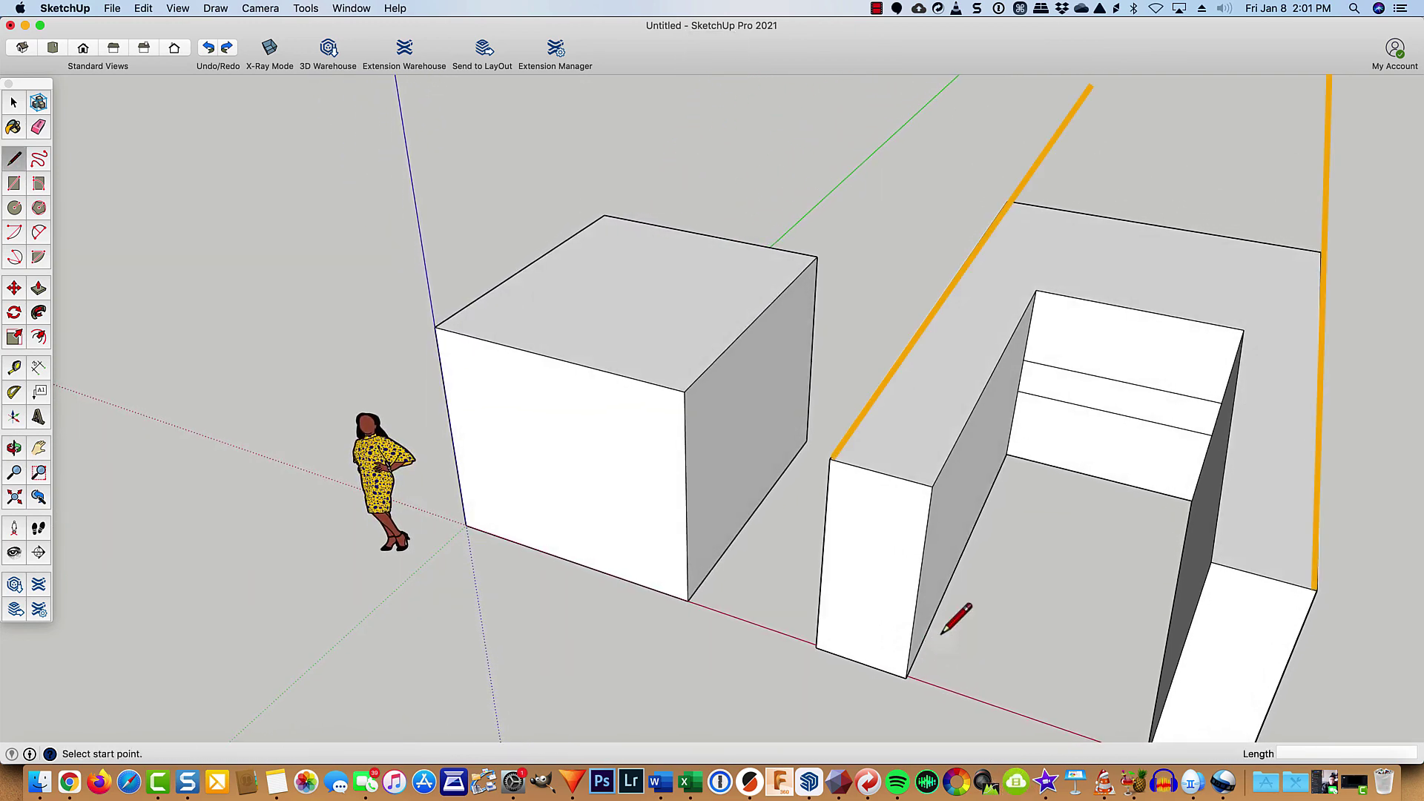